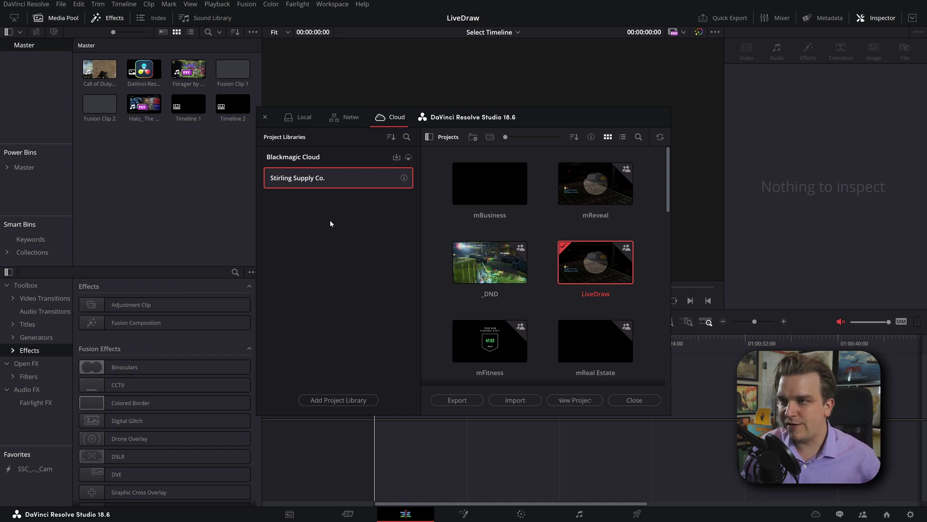
# Step: Name the new cloud project CLOUD YAY and set its media location to the YT239 folder
pyautogui.click(570, 400)
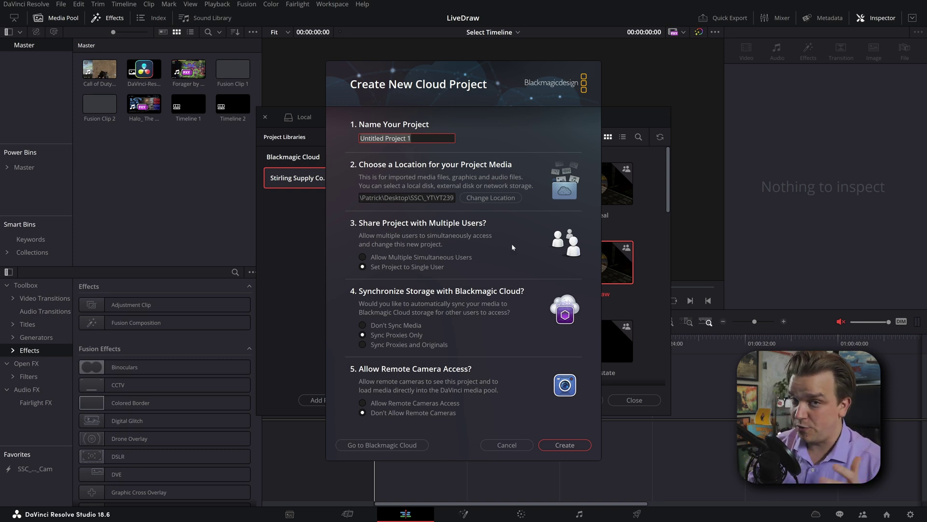
pyautogui.write('CLOUD')
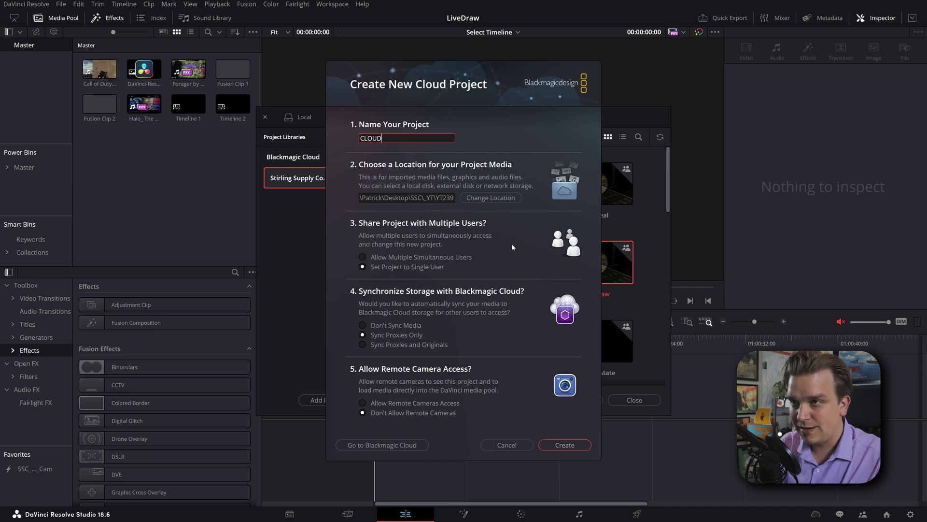
pyautogui.write(' YAY')
pyautogui.click(491, 197)
pyautogui.click(540, 264)
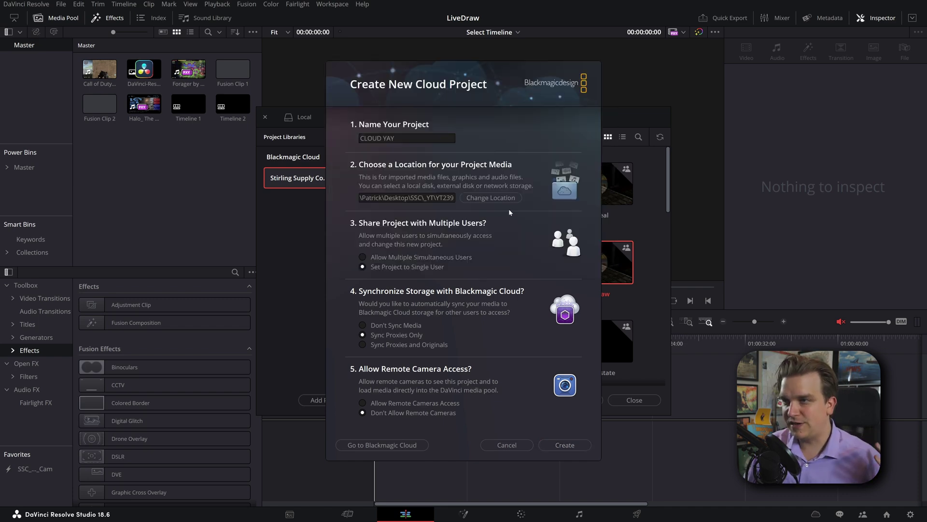
pyautogui.click(484, 198)
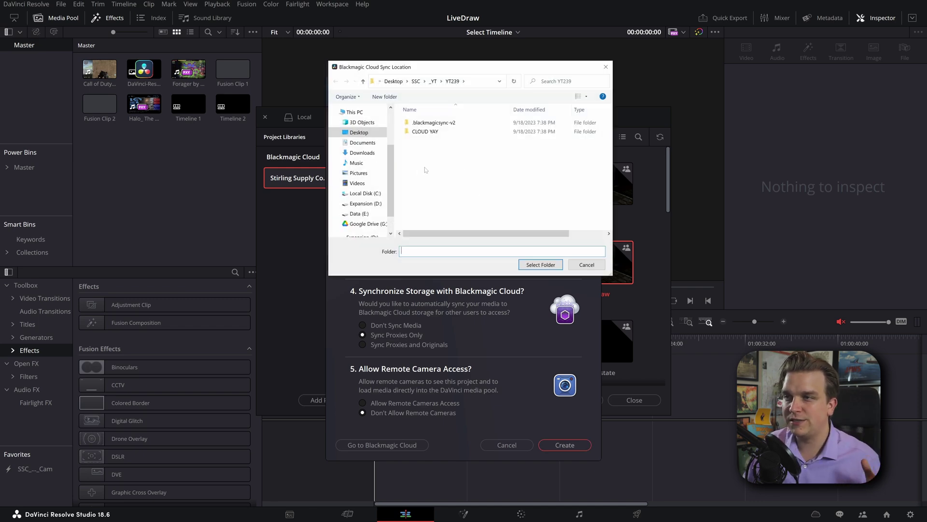
pyautogui.click(540, 265)
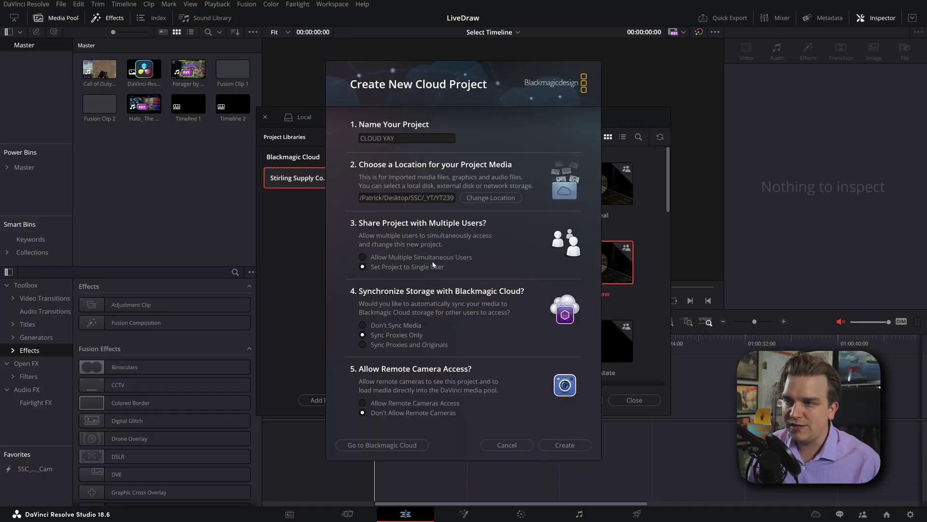
# Step: Enable simultaneous users, proxy-and-original sync and remote camera access, then create CLOUD YAY
pyautogui.click(413, 258)
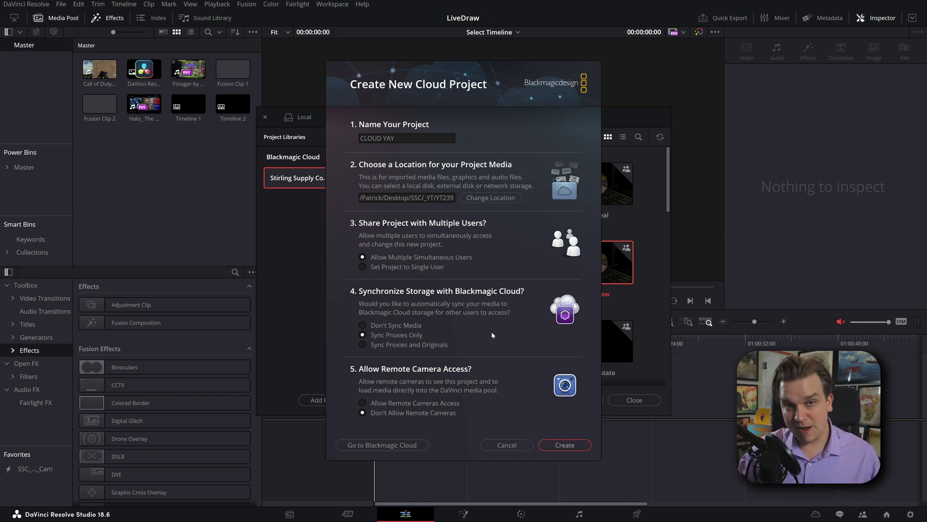
pyautogui.click(389, 345)
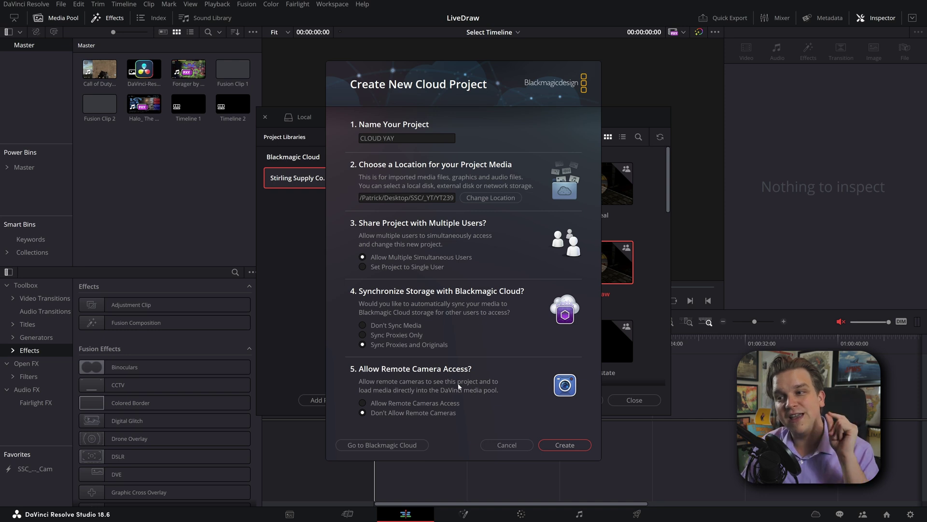
pyautogui.click(439, 403)
pyautogui.click(566, 444)
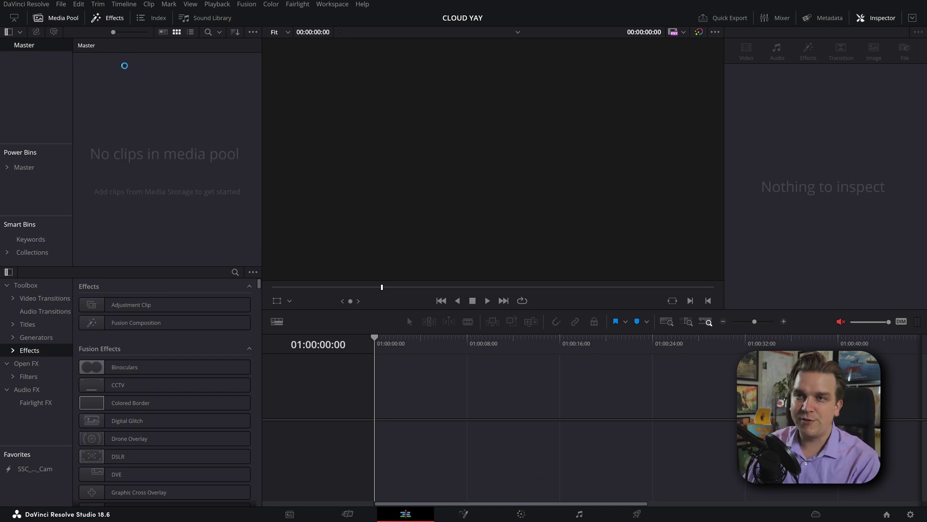
# Step: Create a new timeline named NEW from the media pool
pyautogui.rightClick(155, 94)
pyautogui.moveTo(309, 100)
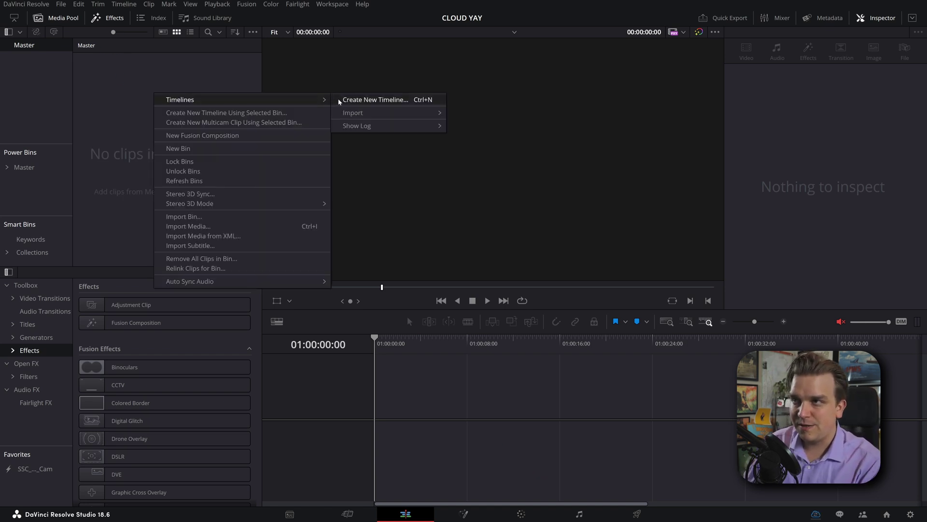
pyautogui.click(337, 101)
pyautogui.write('NEW')
pyautogui.press('Return')
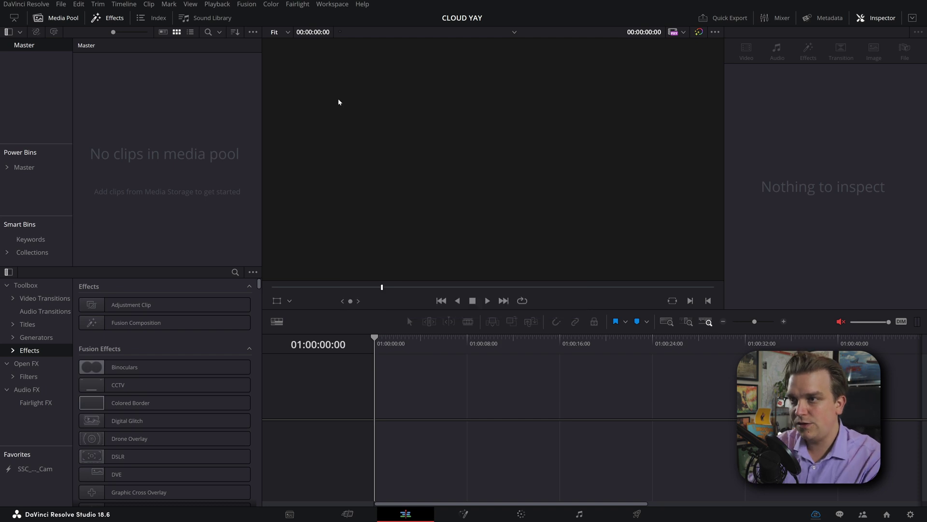
# Step: Add a new bin to the media pool and name it NEW BIN
pyautogui.rightClick(119, 121)
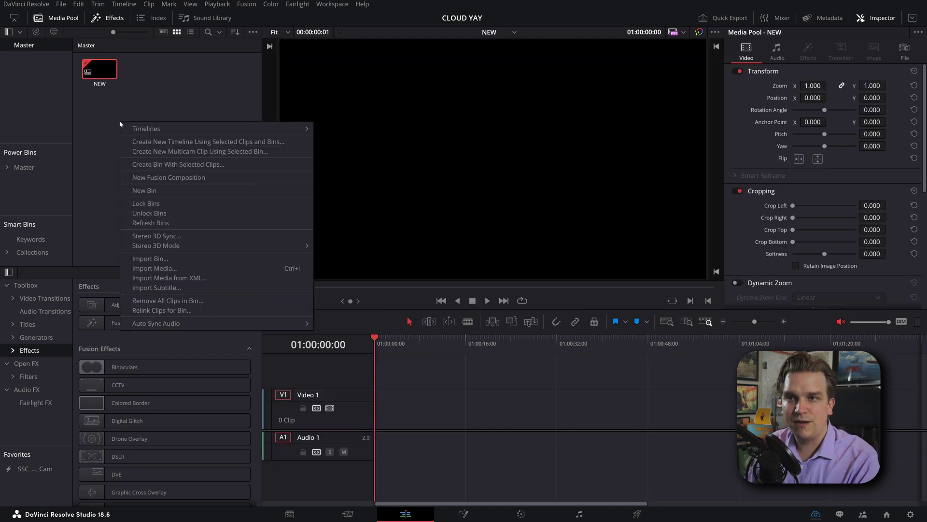
pyautogui.click(152, 189)
pyautogui.write('NEW BINM')
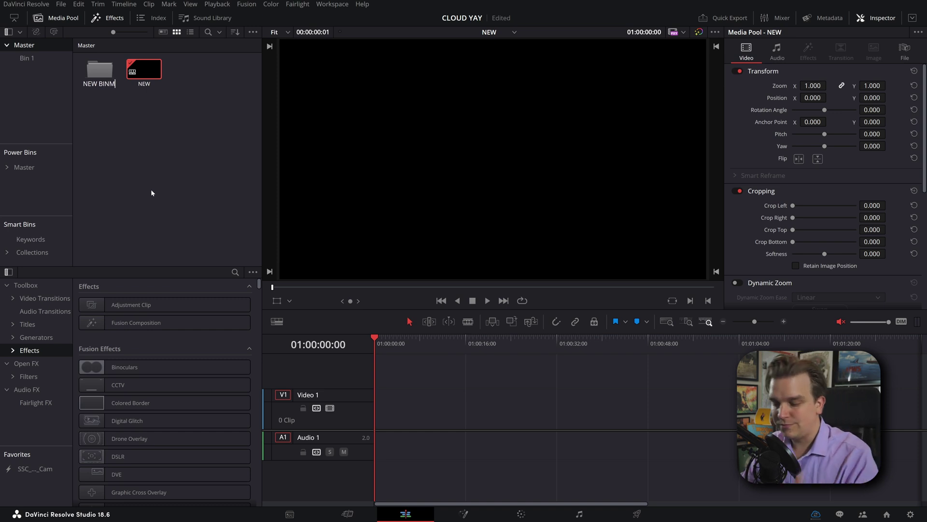
pyautogui.press('BackSpace')
pyautogui.press('Return')
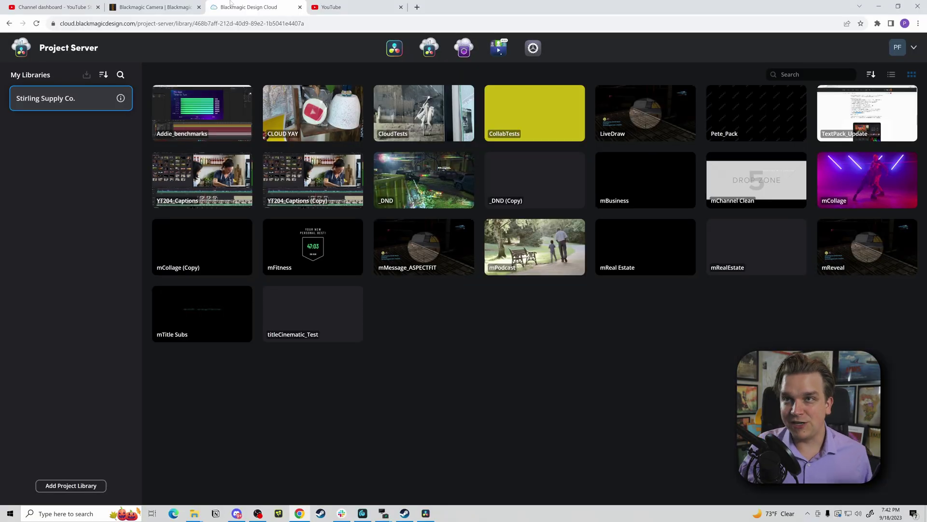
# Step: Switch to the Blackmagic Camera product page in the browser and scroll to its top
pyautogui.click(183, 5)
pyautogui.scroll(10, 233, 156)
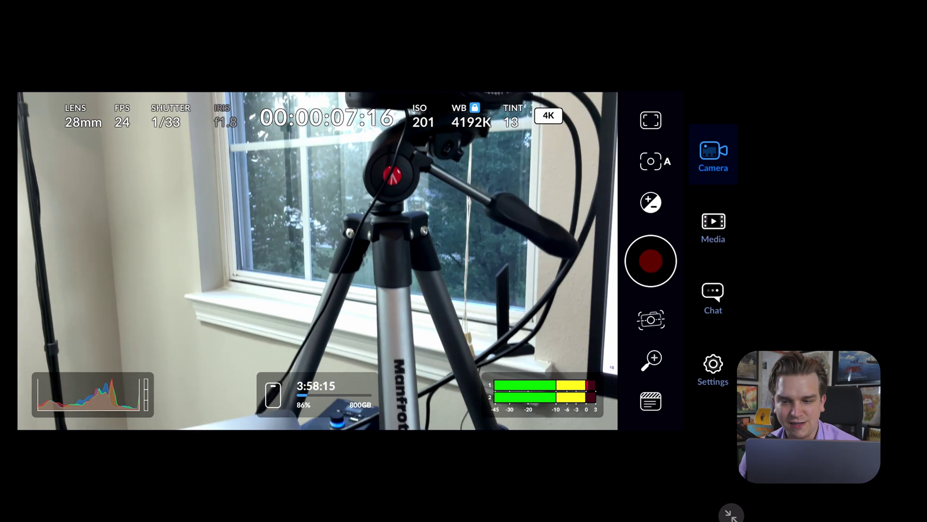
# Step: Target CLOUD YAY for recordings, focus on the cookie, record a 10-second clip and view its upload
pyautogui.click(714, 226)
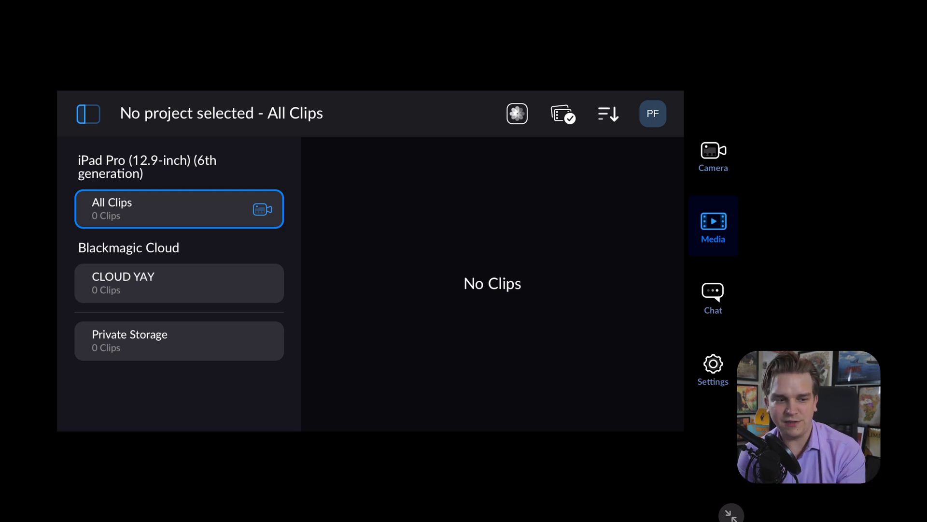
pyautogui.click(179, 283)
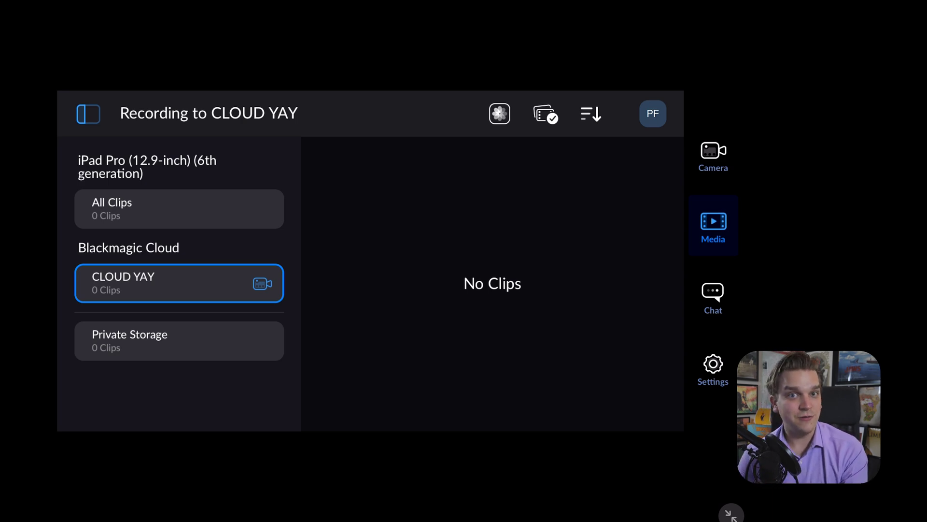
pyautogui.click(713, 155)
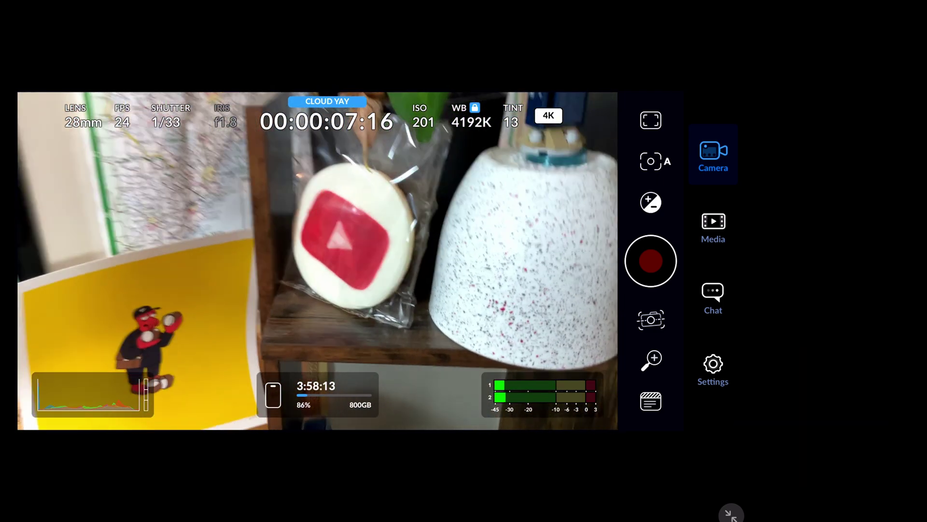
pyautogui.click(350, 233)
pyautogui.click(650, 260)
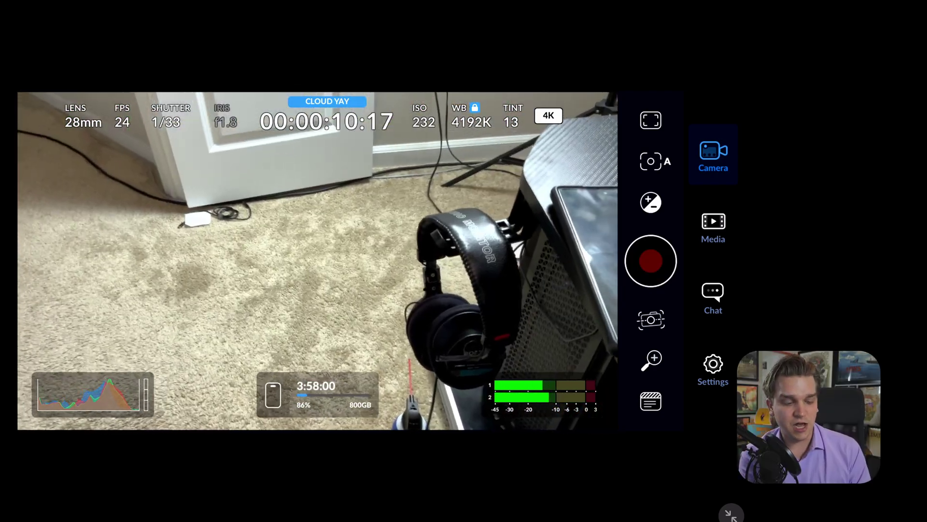
pyautogui.click(714, 226)
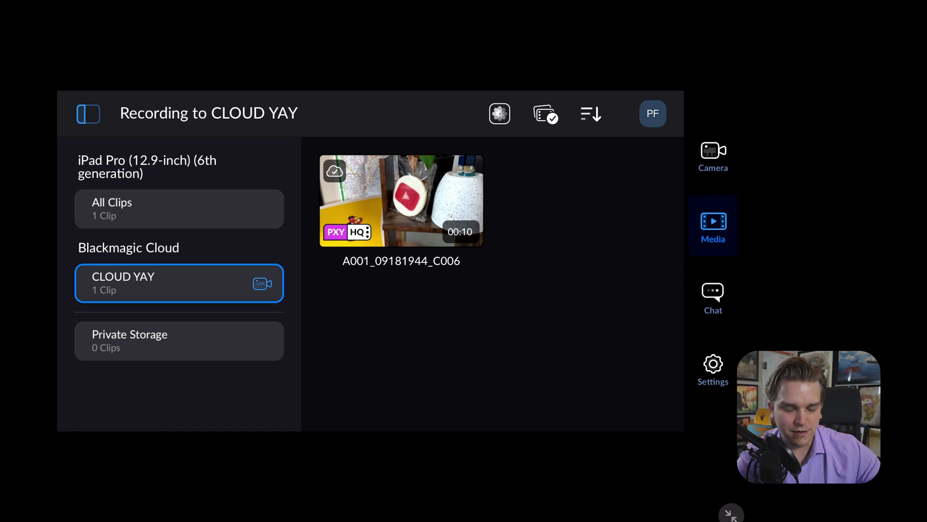
# Step: Confirm the Media upload setting sends both Originals and Proxies
pyautogui.click(712, 369)
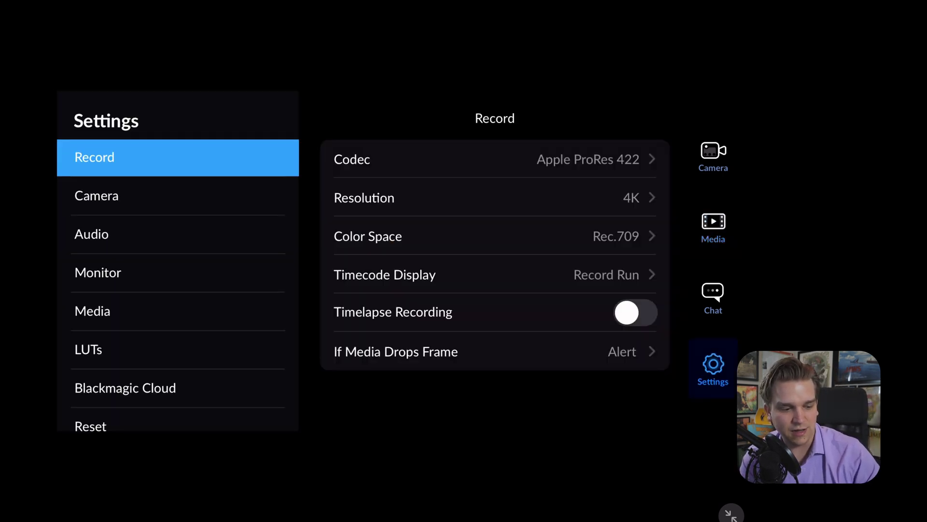
pyautogui.click(92, 310)
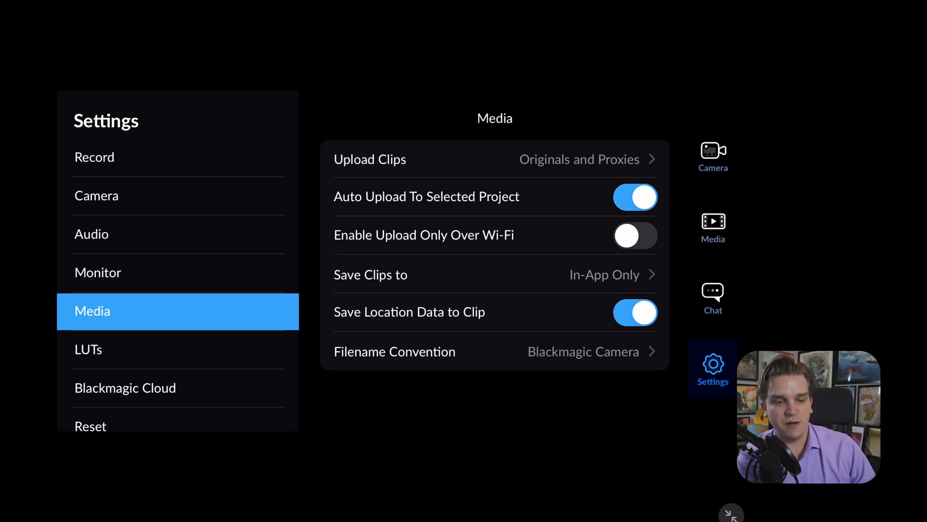
pyautogui.click(580, 160)
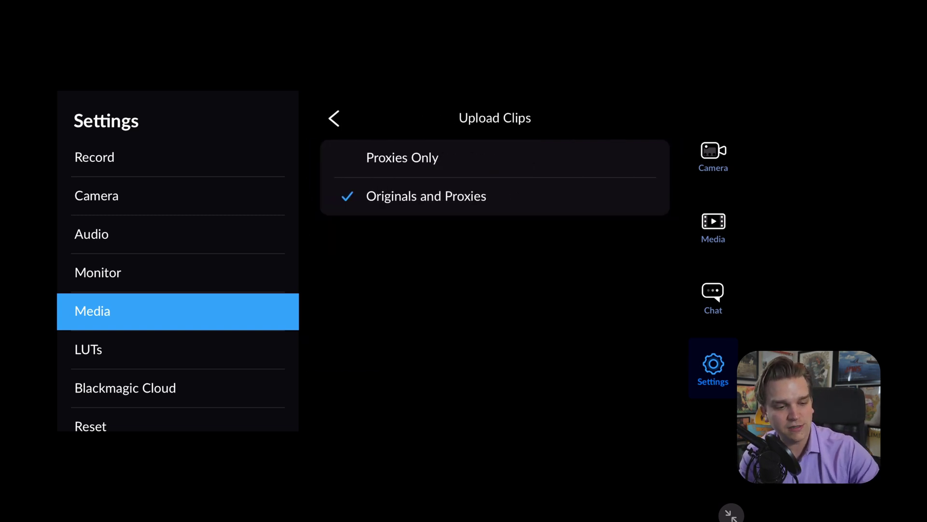
pyautogui.click(426, 196)
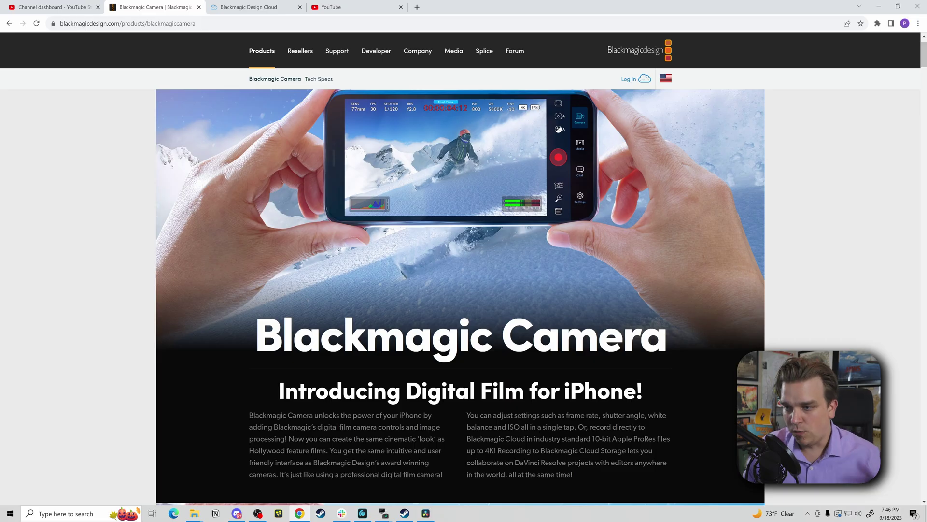
# Step: Switch from the browser back to DaVinci Resolve via the taskbar
pyautogui.click(434, 510)
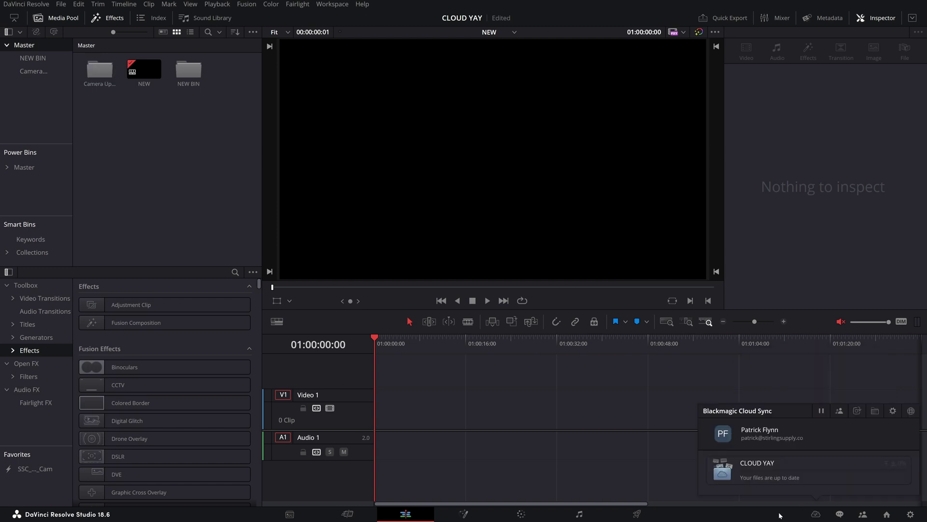
# Step: Put the uploaded clip on a new timeline, split it, move the last piece and delete stray audio
pyautogui.doubleClick(106, 71)
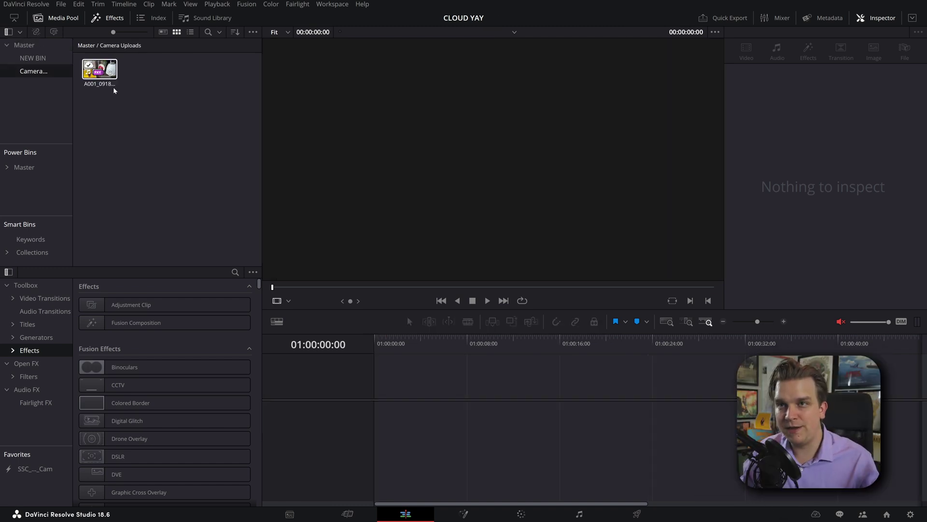
pyautogui.moveTo(109, 82); pyautogui.dragTo(373, 408)
pyautogui.moveTo(409, 349)
pyautogui.mouseDown()
pyautogui.moveTo(399, 343)
pyautogui.moveTo(432, 353)
pyautogui.moveTo(391, 357)
pyautogui.moveTo(408, 362)
pyautogui.mouseUp()
pyautogui.hotkey('ctrl', 'b')
pyautogui.hotkey('ctrl', 'b')
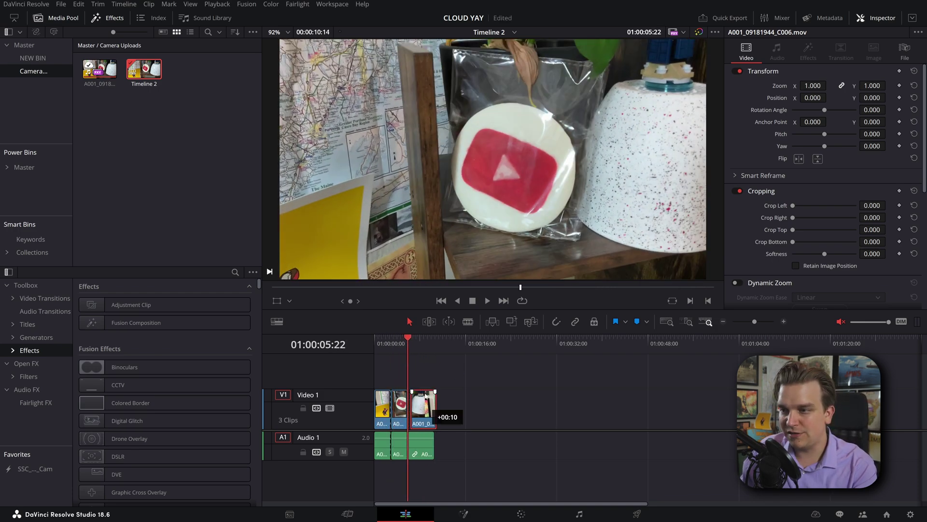
pyautogui.moveTo(424, 383); pyautogui.dragTo(465, 413)
pyautogui.click(421, 450)
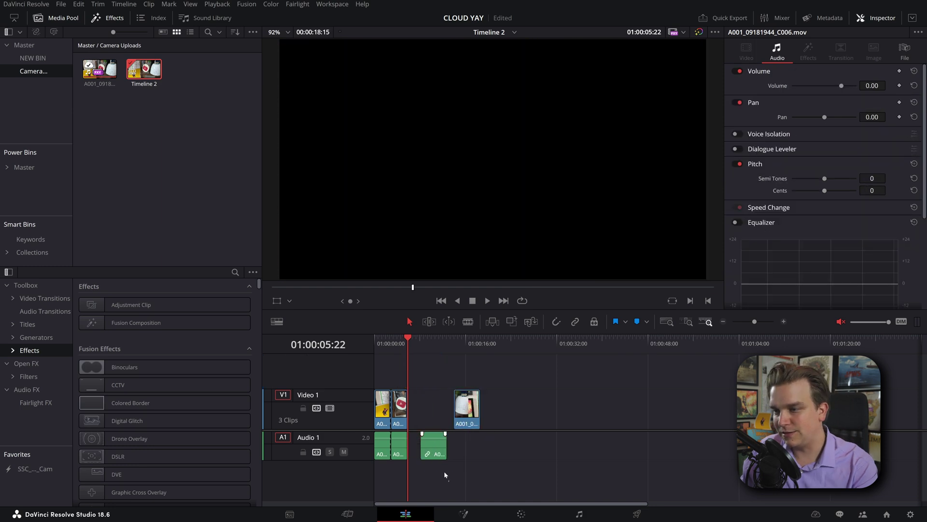
pyautogui.press('Delete')
# Step: Lift the second piece onto Video 2, zoom it to 1.220, and slide the later V1 clip earlier
pyautogui.moveTo(405, 408); pyautogui.dragTo(408, 372)
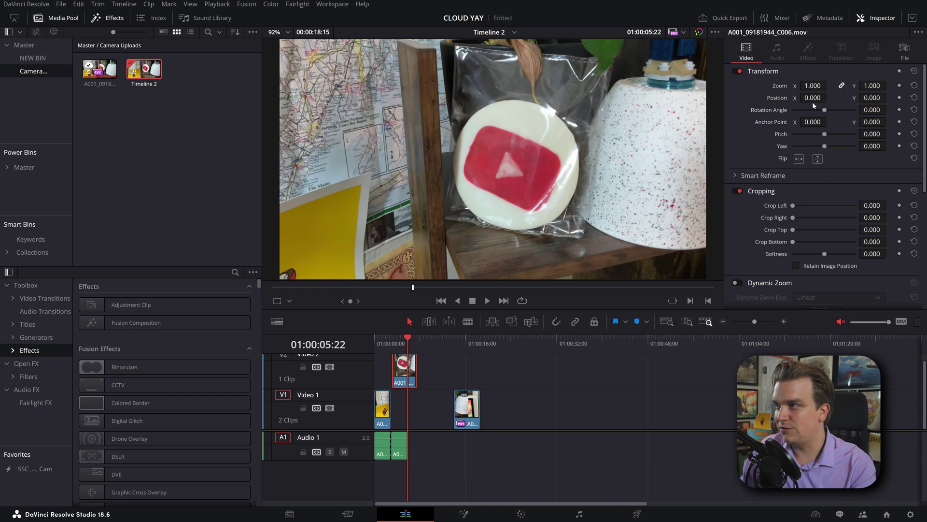
pyautogui.moveTo(820, 92); pyautogui.dragTo(843, 92)
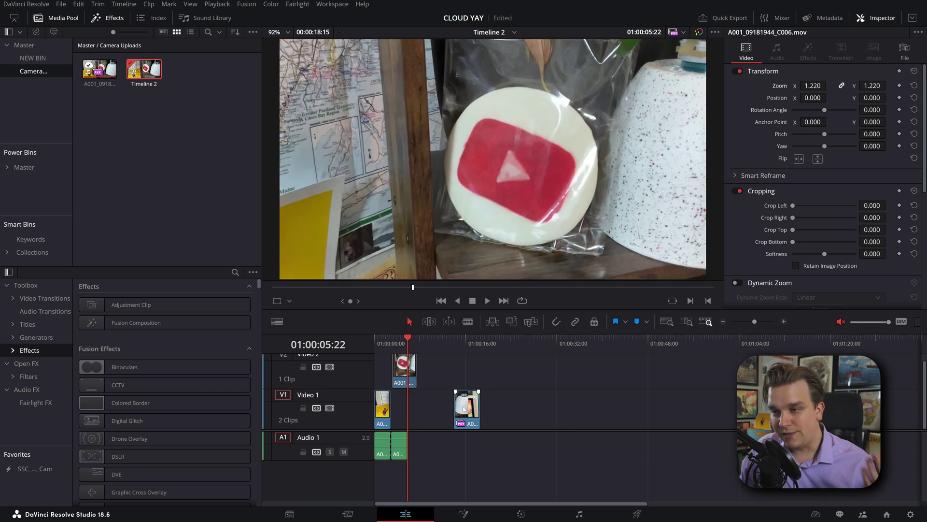
pyautogui.moveTo(463, 414); pyautogui.dragTo(417, 415)
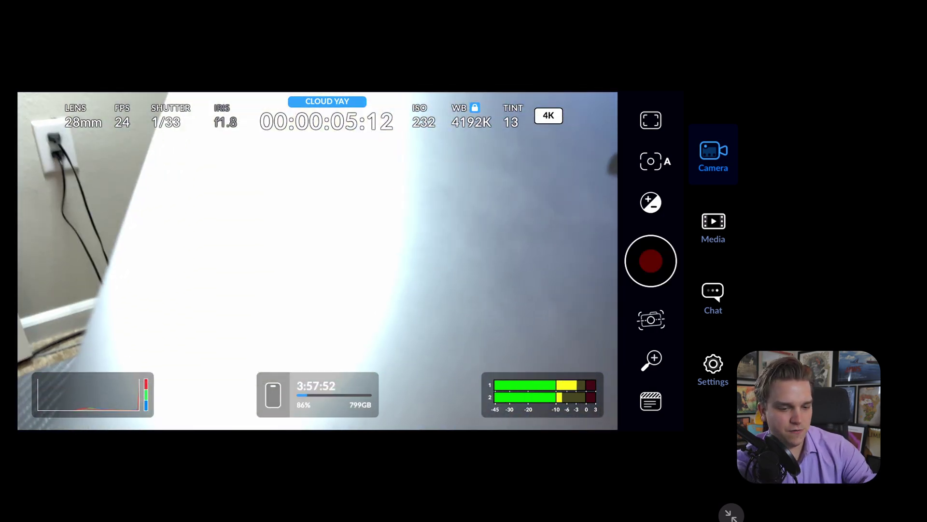
# Step: Show the Media view to watch the new clip upload to CLOUD YAY
pyautogui.click(713, 226)
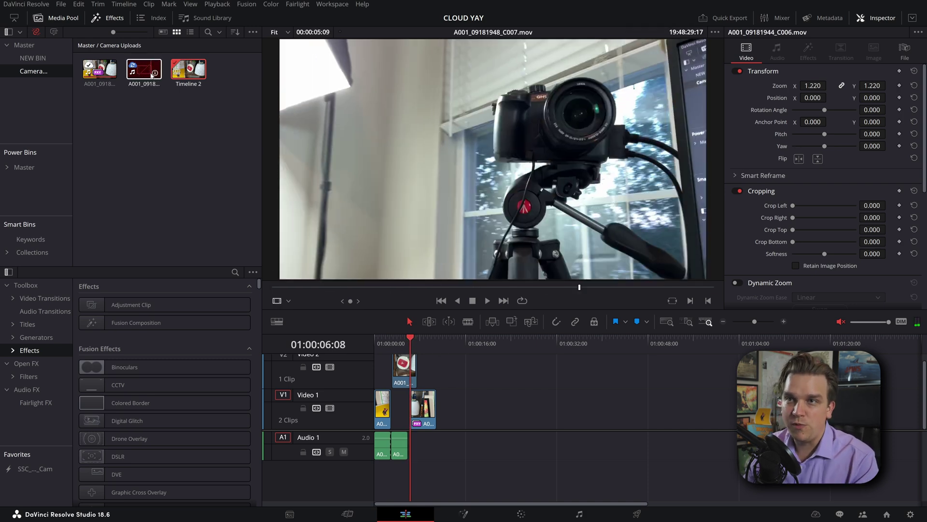
# Step: Add the new C007 clip to Timeline 2, preview it and check its Cloud Sync status
pyautogui.moveTo(144, 69); pyautogui.dragTo(453, 373)
pyautogui.press('Down')
pyautogui.press('space')
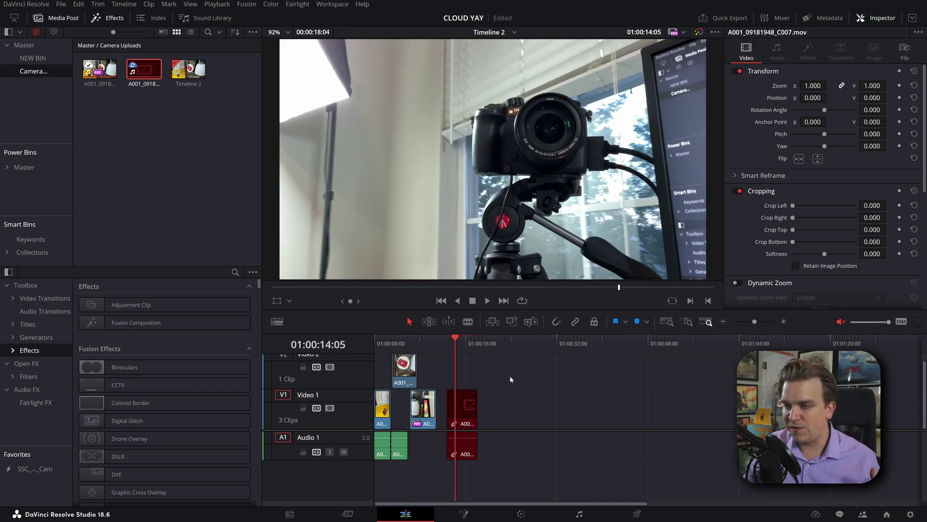
pyautogui.moveTo(462, 341)
pyautogui.mouseDown()
pyautogui.moveTo(473, 353)
pyautogui.moveTo(450, 372)
pyautogui.moveTo(460, 384)
pyautogui.moveTo(451, 353)
pyautogui.mouseUp()
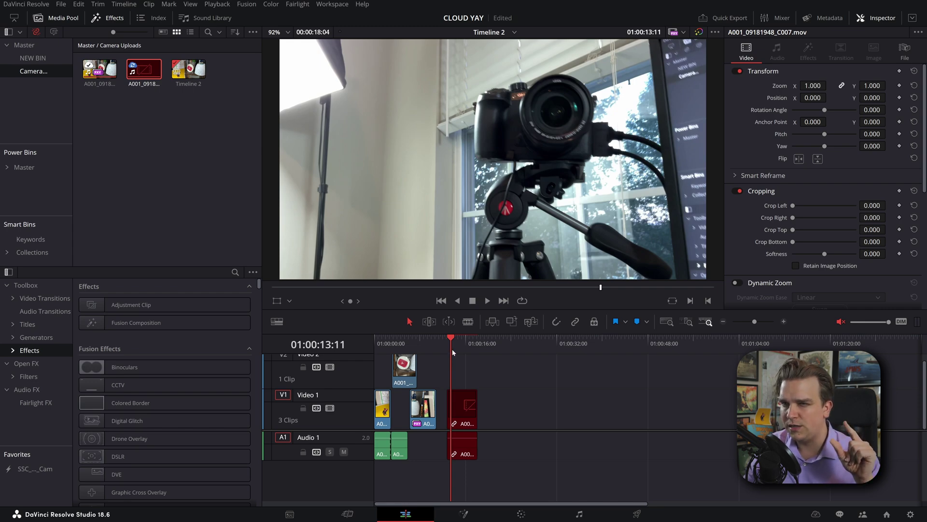
pyautogui.moveTo(453, 353); pyautogui.dragTo(463, 382)
pyautogui.click(817, 515)
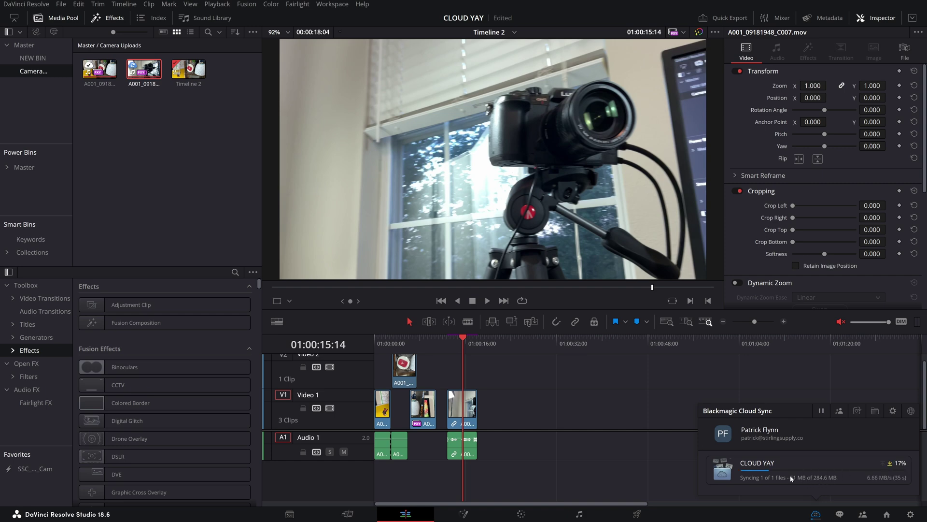
pyautogui.click(599, 405)
pyautogui.moveTo(465, 356)
pyautogui.mouseDown()
pyautogui.moveTo(450, 352)
pyautogui.moveTo(462, 358)
pyautogui.moveTo(458, 348)
pyautogui.mouseUp()
# Step: Place the clip on Video 2, nudge a V1 clip right, then open NEW BIN and the demo folder
pyautogui.doubleClick(148, 77)
pyautogui.moveTo(144, 70); pyautogui.dragTo(445, 406)
pyautogui.moveTo(437, 341); pyautogui.dragTo(407, 393)
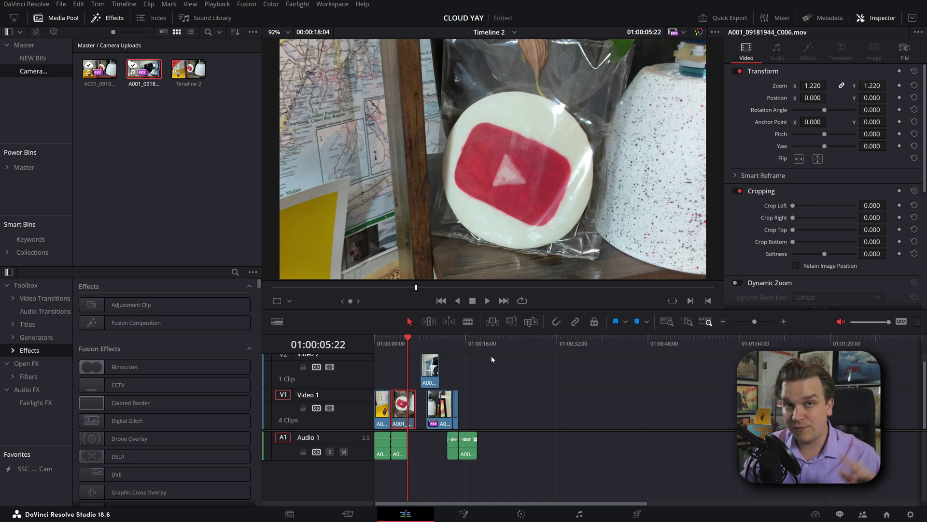
pyautogui.click(30, 59)
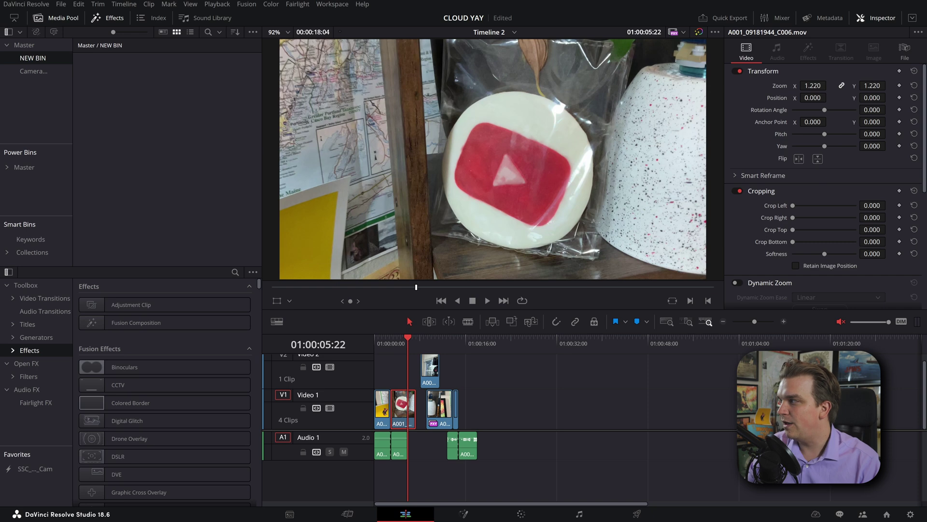
pyautogui.hotkey('alt', 'Tab')
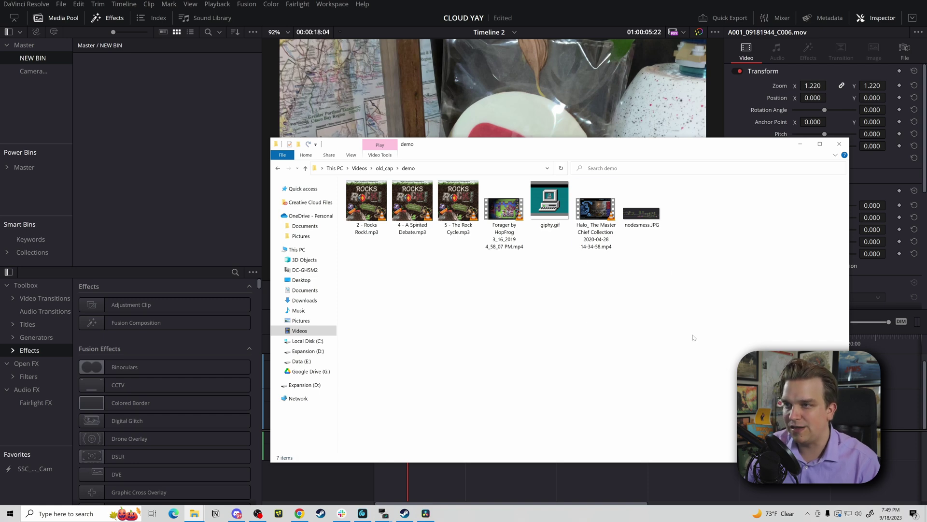
# Step: Drag all seven media files from the demo folder into Resolve's NEW BIN
pyautogui.moveTo(692, 334); pyautogui.dragTo(149, 223)
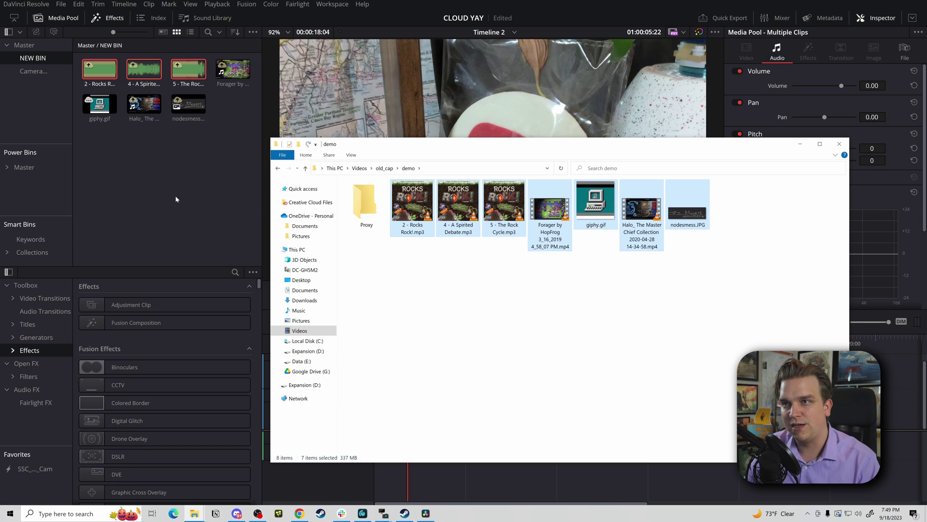
pyautogui.click(382, 127)
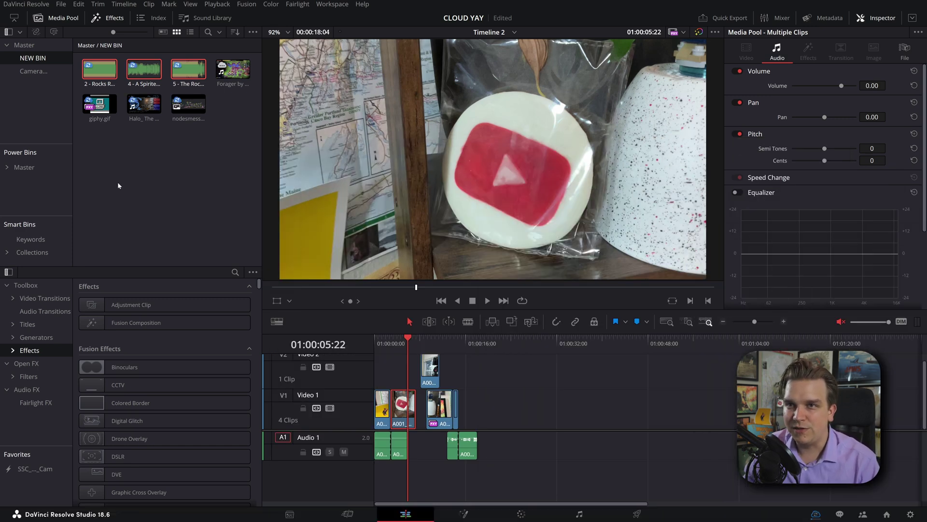
# Step: Check the imported clips' cloud sync progress, then close the sync status panel
pyautogui.press('q')
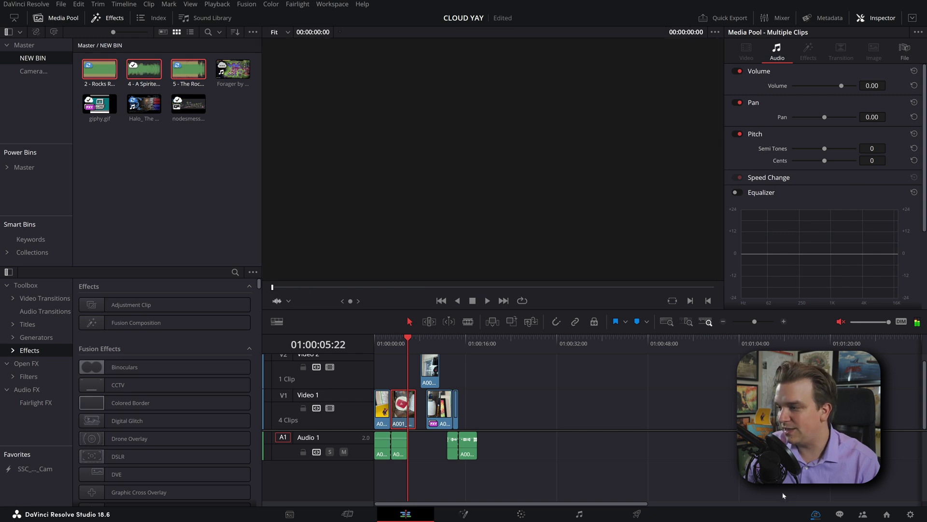
pyautogui.click(814, 514)
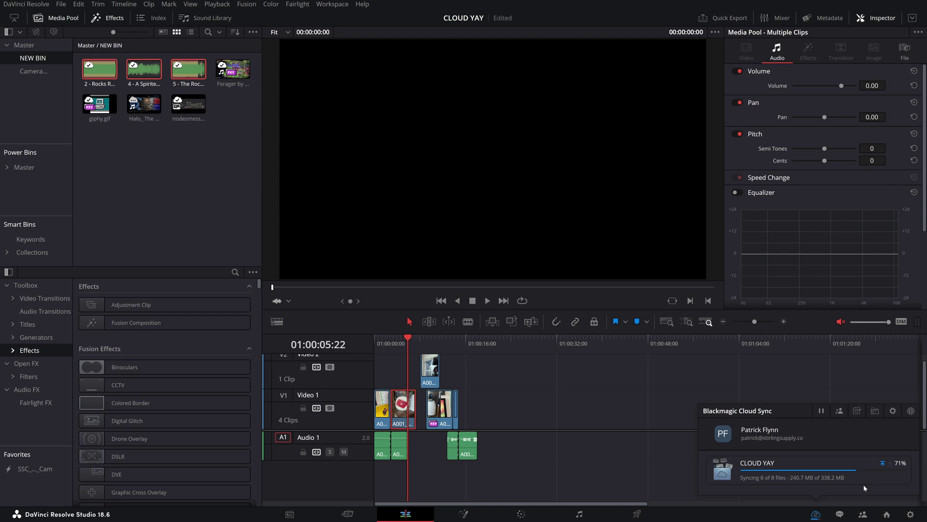
pyautogui.click(569, 395)
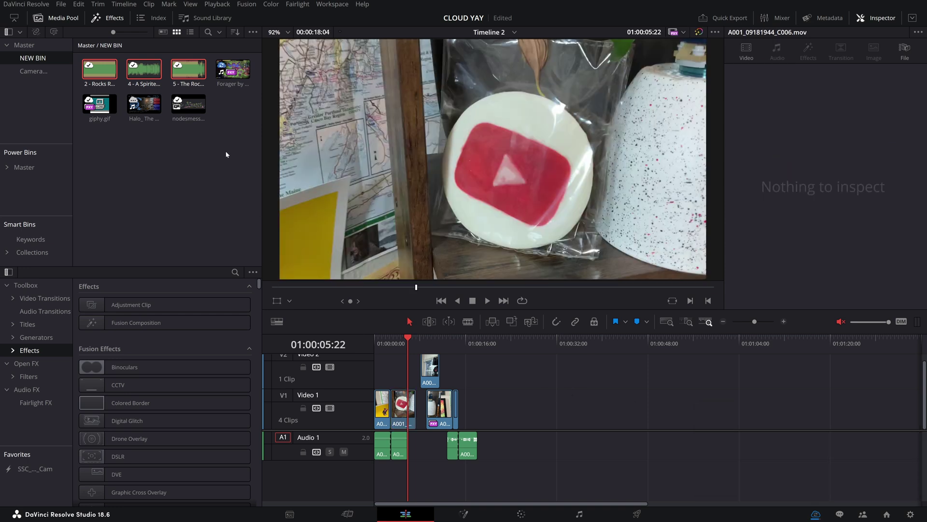
# Step: Add Halo and Forager to V1 and trim Halo's tail after 01:00:57:00
pyautogui.moveTo(144, 104); pyautogui.dragTo(513, 410)
pyautogui.moveTo(233, 69); pyautogui.dragTo(563, 411)
pyautogui.click(699, 365)
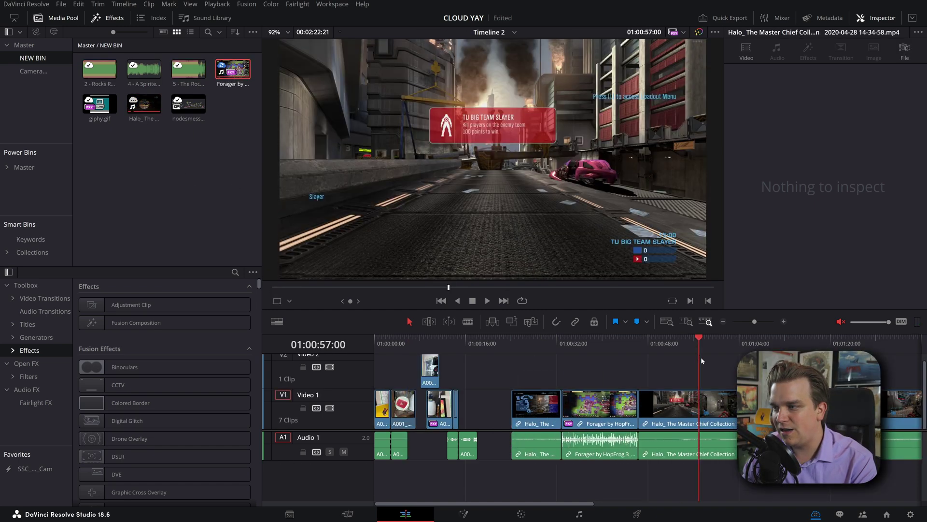
pyautogui.hotkey('shift', ']')
# Step: Place the nodesmess image on Video 2 near 01:00:44 and set its zoom to 1.970
pyautogui.moveTo(190, 117); pyautogui.dragTo(629, 368)
pyautogui.click(629, 368)
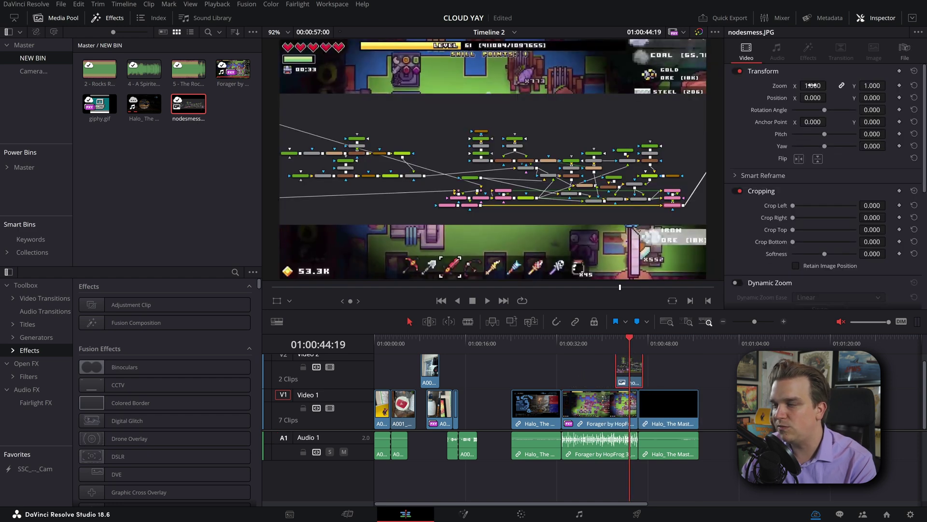
pyautogui.moveTo(812, 86); pyautogui.dragTo(850, 86)
# Step: Place giphy.gif on Video 2 after nodesmess and preview that section
pyautogui.moveTo(99, 104); pyautogui.dragTo(726, 373)
pyautogui.hotkey('ctrl', '=')
pyautogui.hotkey('ctrl', '=')
pyautogui.press('space')
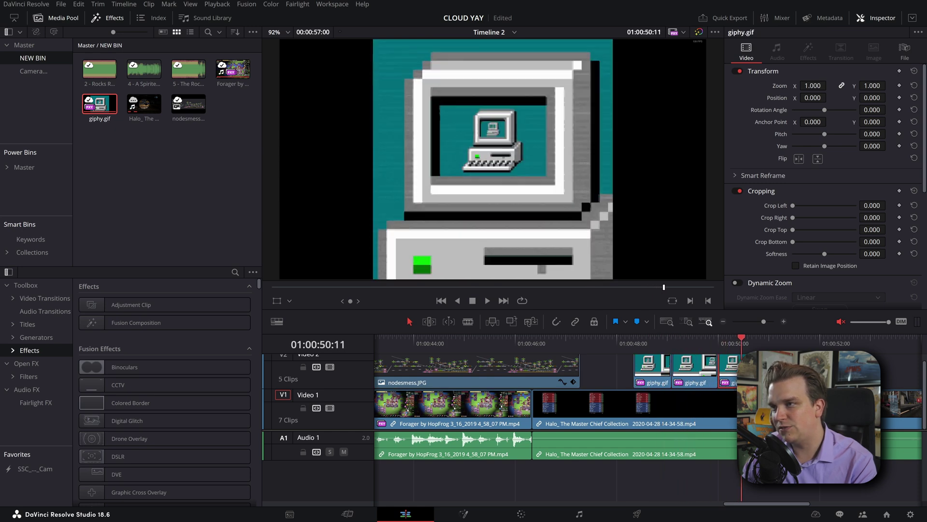
pyautogui.press('space')
pyautogui.hotkey('ctrl', '-')
pyautogui.hotkey('ctrl', '-')
pyautogui.hotkey('ctrl', '-')
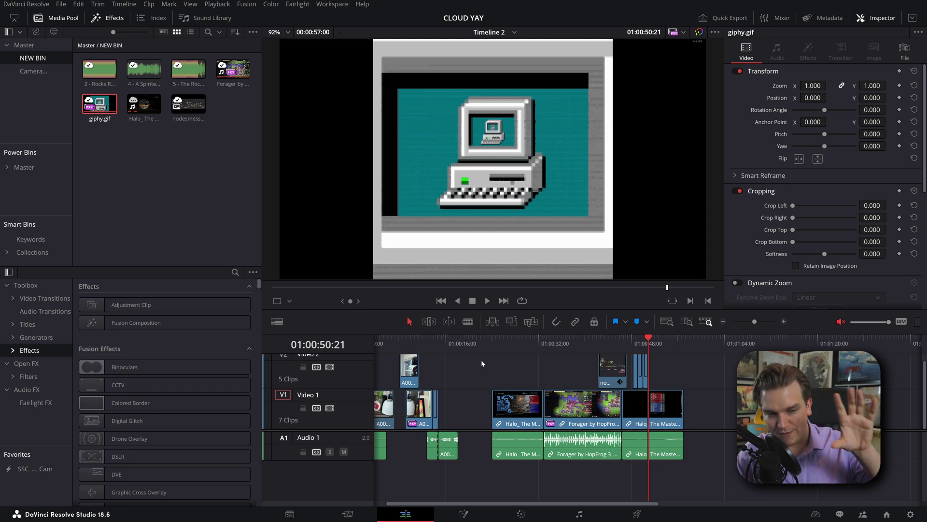
# Step: Shift the later clips on all tracks about 4 seconds earlier and load 4 - A Spirited Debate.mp3
pyautogui.moveTo(427, 349); pyautogui.dragTo(551, 387)
pyautogui.moveTo(737, 461); pyautogui.dragTo(491, 356)
pyautogui.moveTo(504, 411); pyautogui.dragTo(481, 410)
pyautogui.click(495, 350)
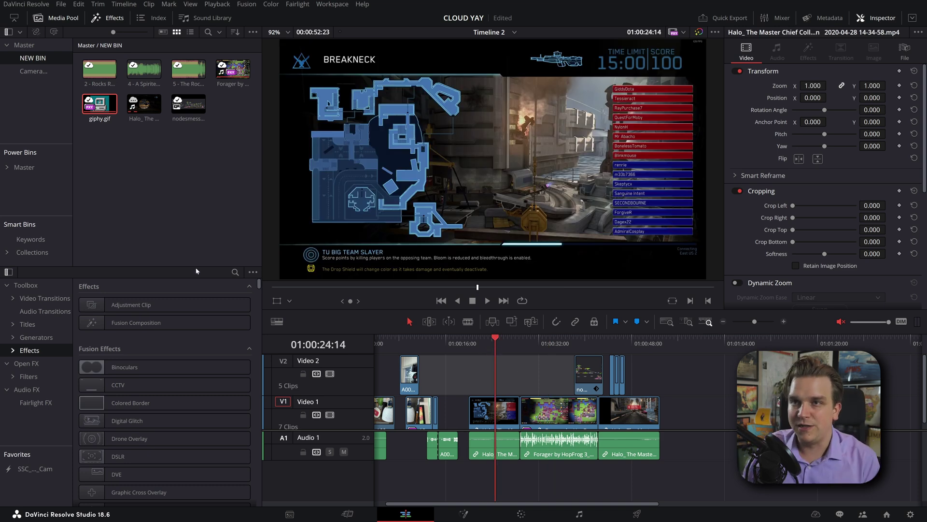
pyautogui.doubleClick(144, 69)
# Step: Place 4 - A Spirited Debate.mp3 on top of the timeline as a new audio track
pyautogui.press('F12')
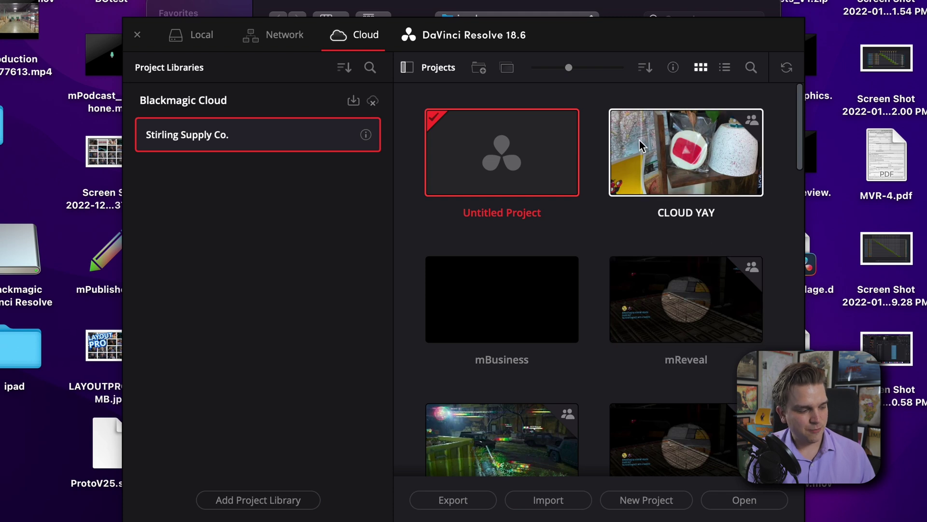
# Step: Open CLOUD YAY with its media location set to Desktop > Cloud, syncing proxies only
pyautogui.click(667, 160)
pyautogui.doubleClick(671, 162)
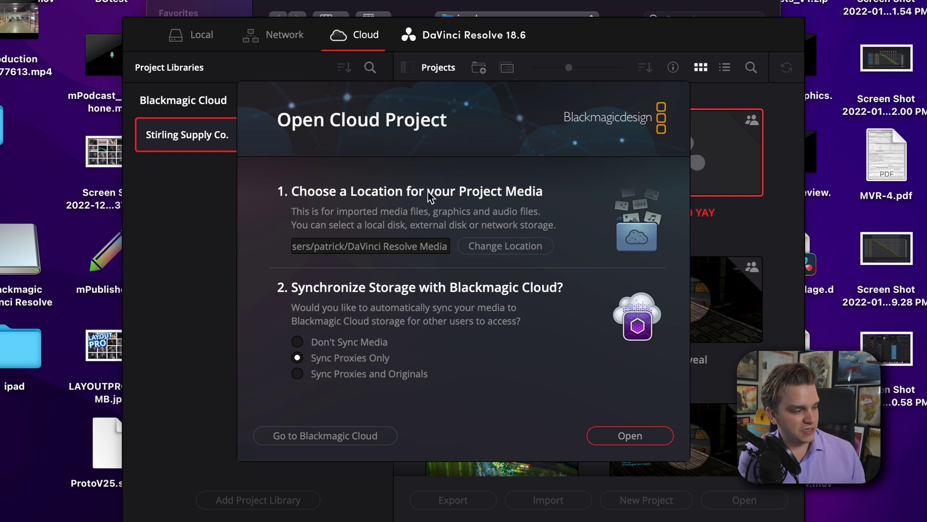
pyautogui.click(513, 245)
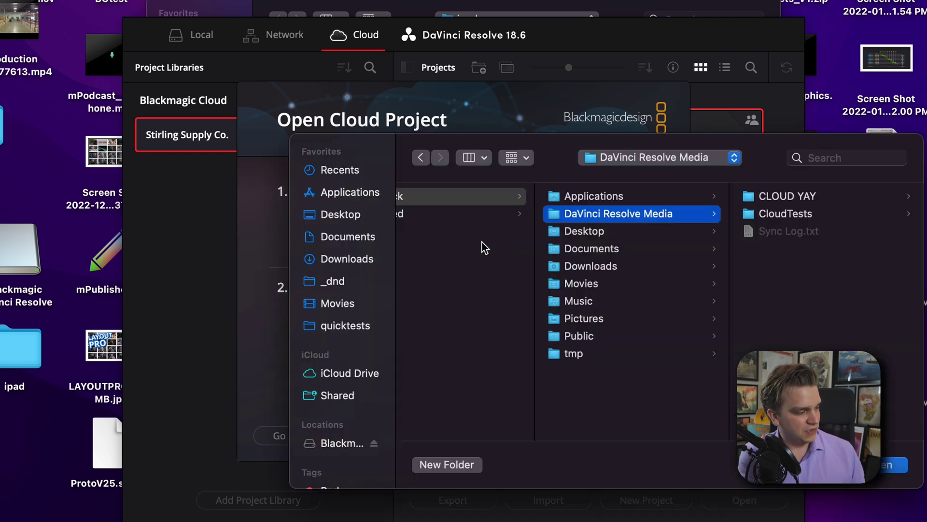
pyautogui.click(341, 215)
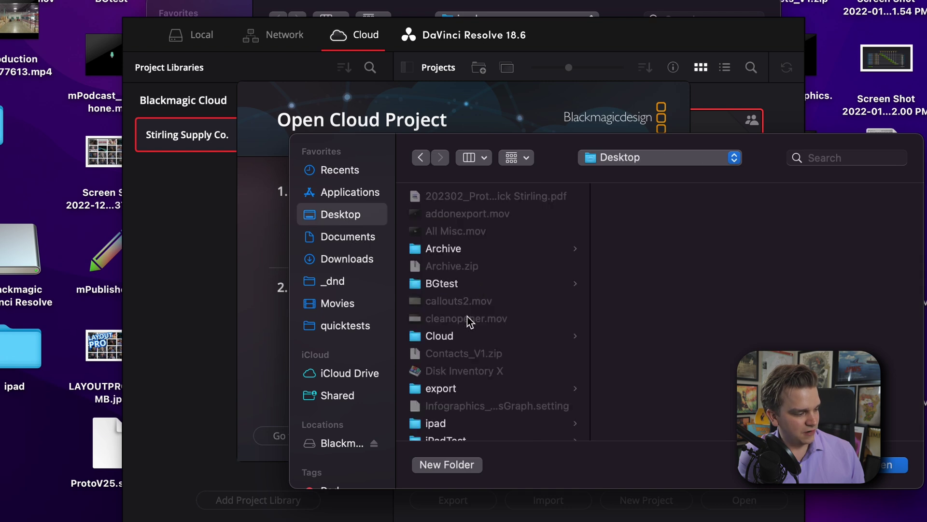
pyautogui.scroll(-1, 464, 326)
pyautogui.click(459, 331)
pyautogui.click(888, 465)
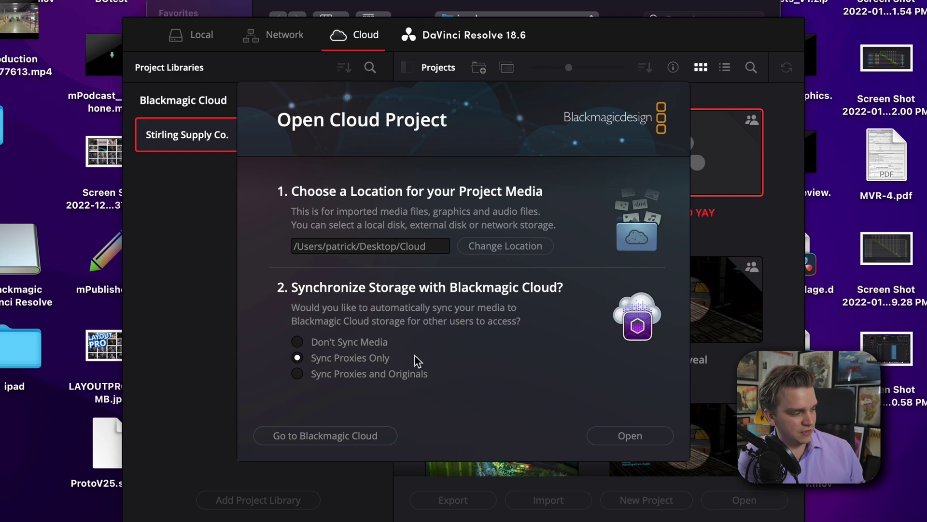
pyautogui.click(633, 436)
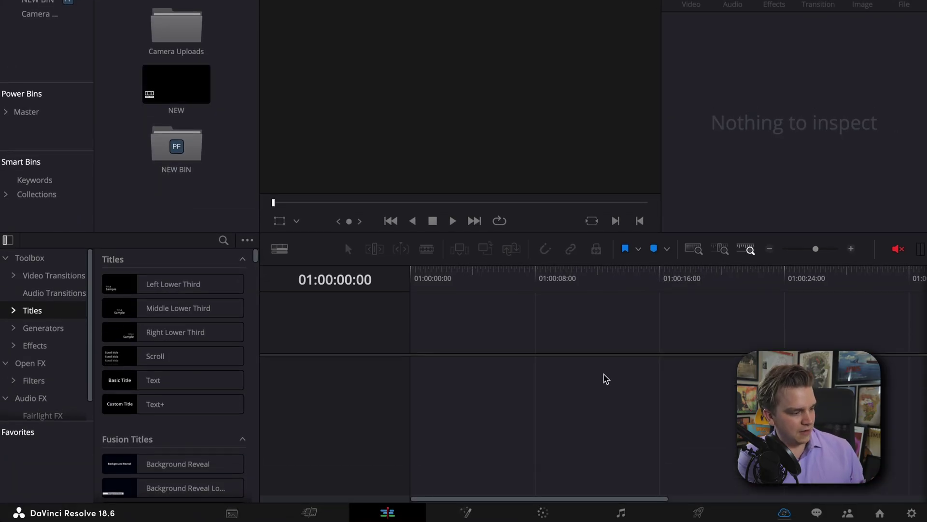
# Step: Check the project's cloud sync status and scrub through the synced timeline to Forager
pyautogui.click(785, 513)
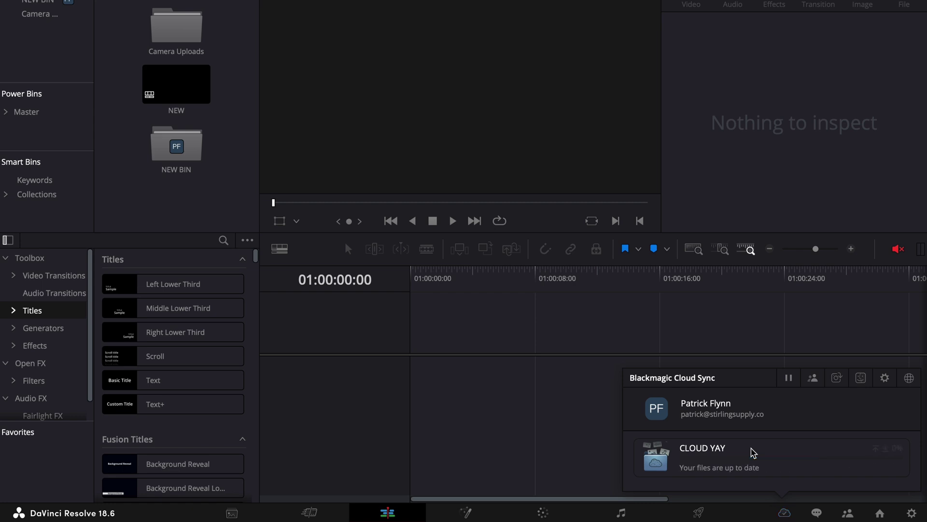
pyautogui.click(555, 420)
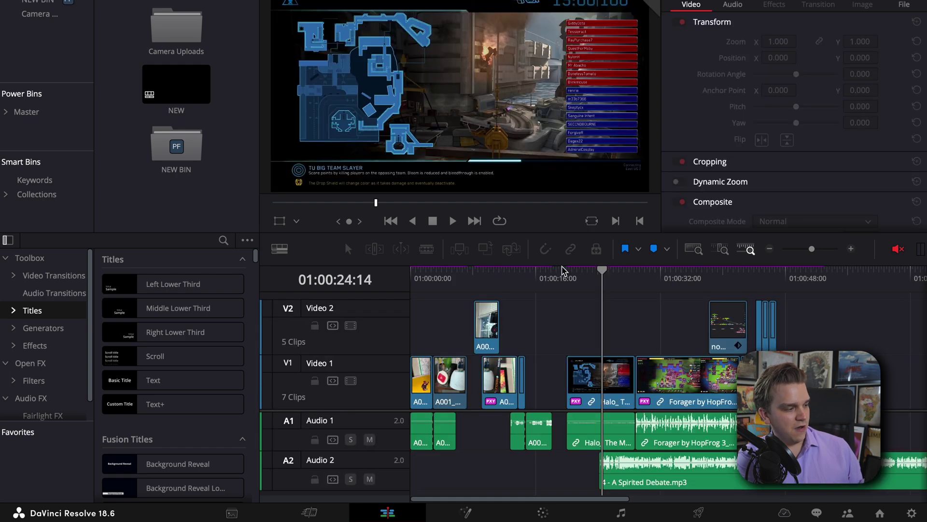
pyautogui.moveTo(563, 274); pyautogui.dragTo(499, 313)
pyautogui.moveTo(574, 279); pyautogui.dragTo(481, 332)
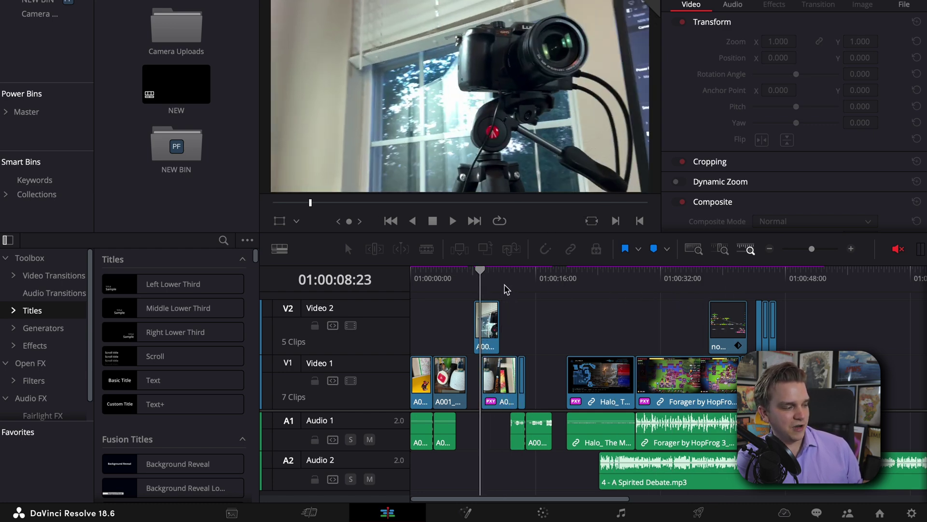
pyautogui.moveTo(421, 280); pyautogui.dragTo(399, 287)
# Step: Play the timeline and move the A Spirited Debate music clip on A2 to the start
pyautogui.press('space')
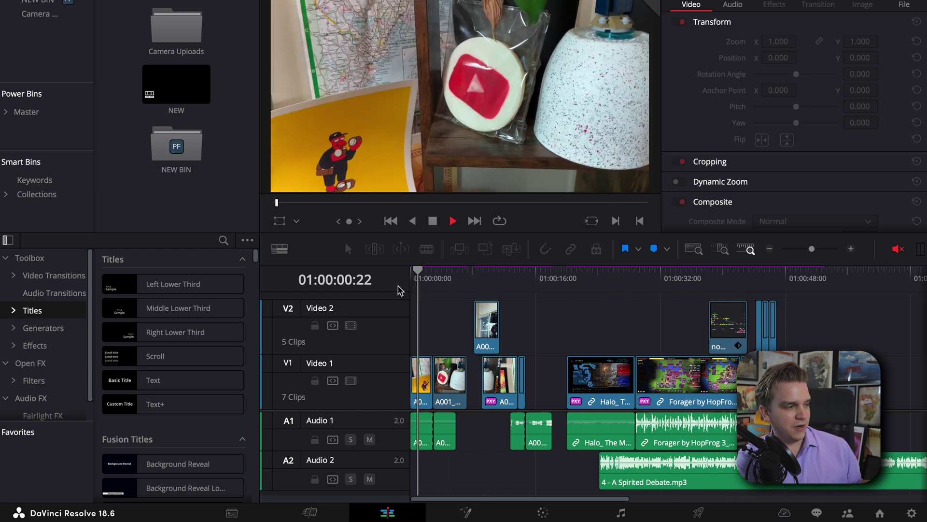
pyautogui.press('space')
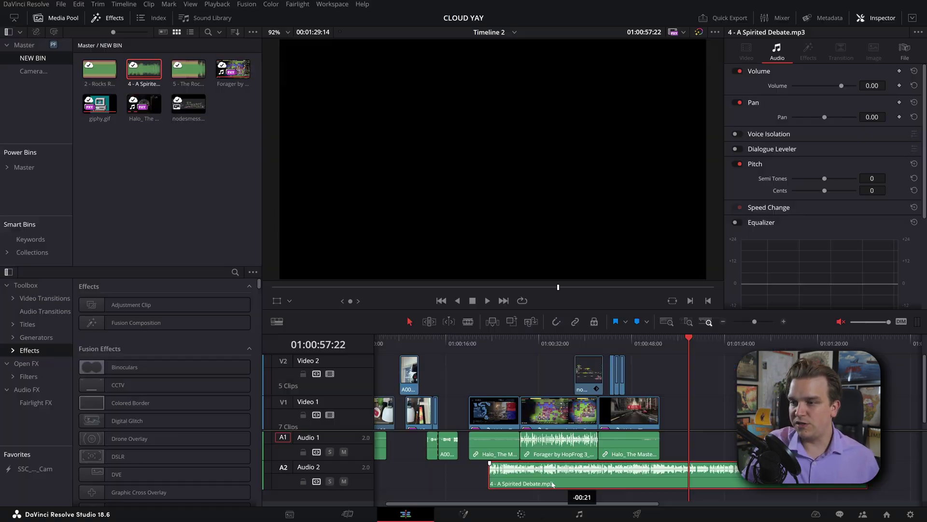
pyautogui.moveTo(535, 475); pyautogui.dragTo(461, 476)
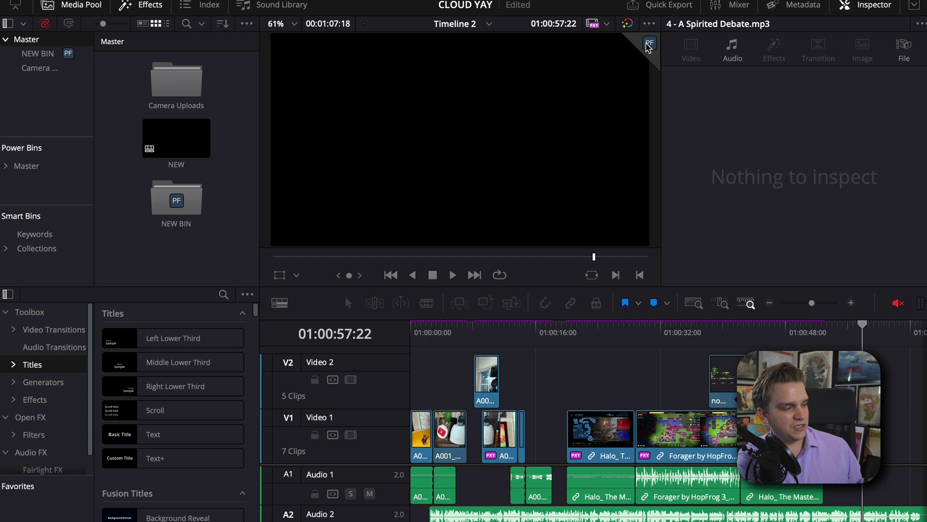
pyautogui.moveTo(655, 360); pyautogui.dragTo(601, 343)
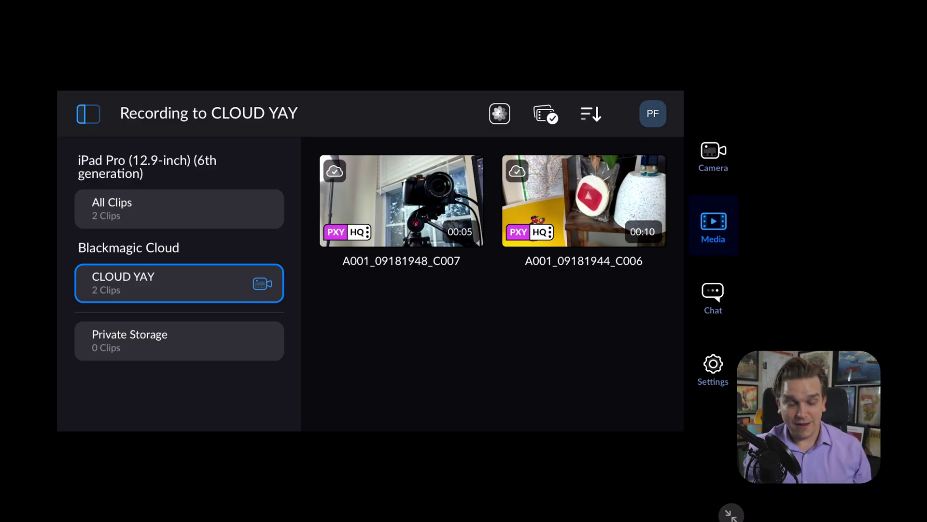
# Step: Record a roughly 5-second clip from the live camera view into CLOUD YAY
pyautogui.click(713, 154)
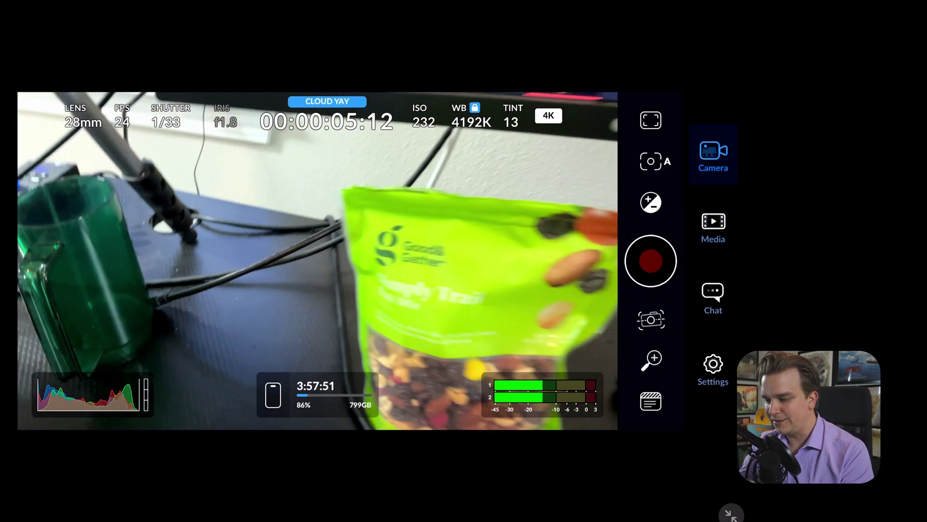
pyautogui.click(650, 261)
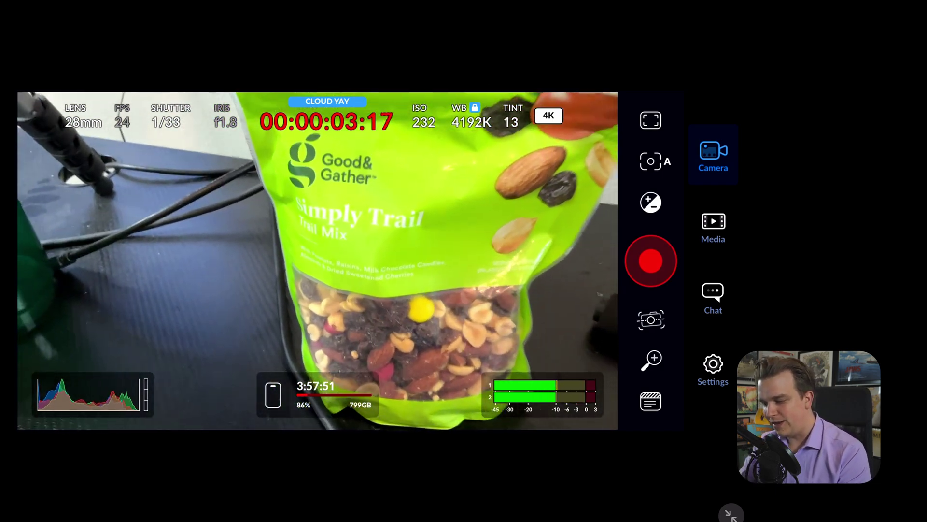
pyautogui.click(650, 261)
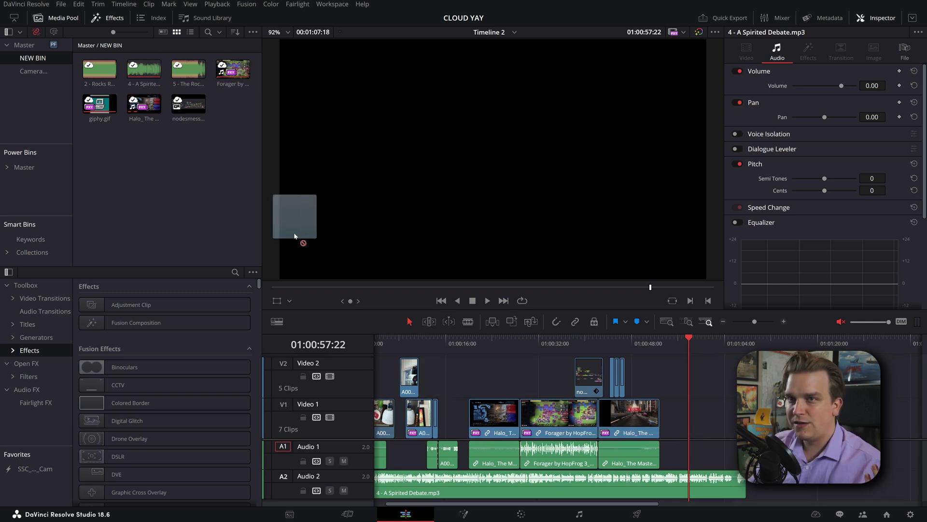
# Step: Add the DaVinci Resolve logo image to V2, then drop a Camera Uploads clip on V2 near 01:00:26
pyautogui.moveTo(303, 241); pyautogui.dragTo(157, 178)
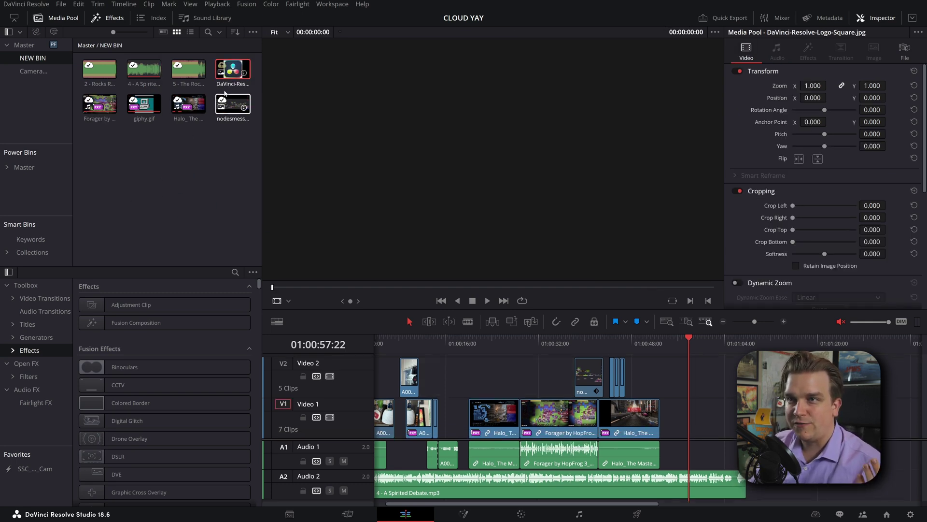
pyautogui.moveTo(233, 70); pyautogui.dragTo(466, 344)
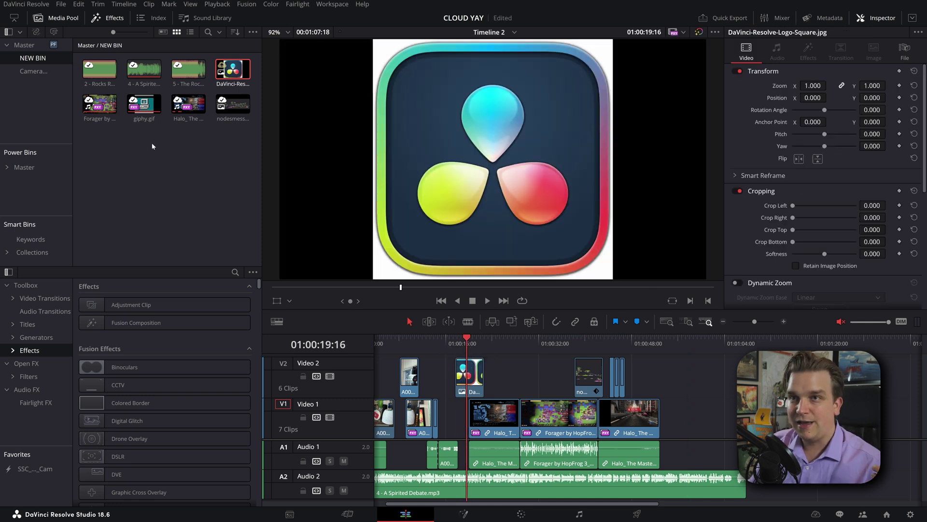
pyautogui.press('q')
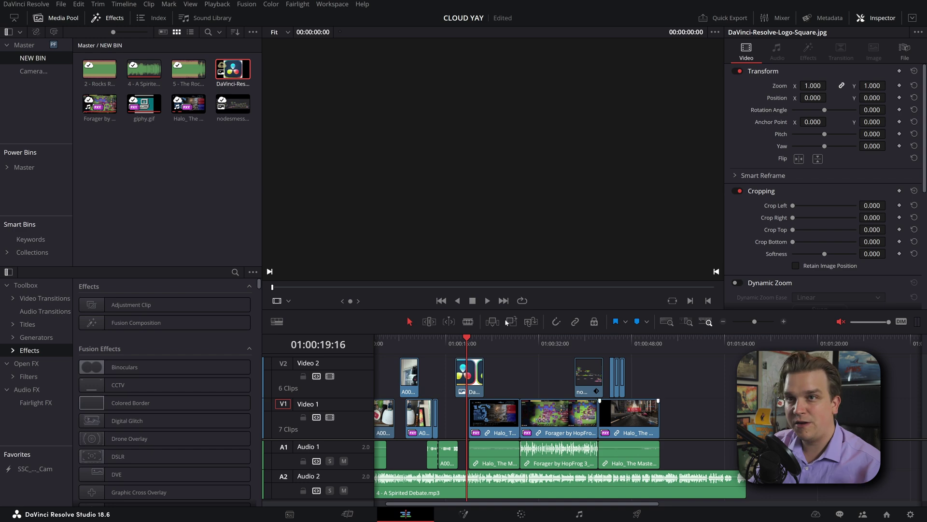
pyautogui.click(32, 77)
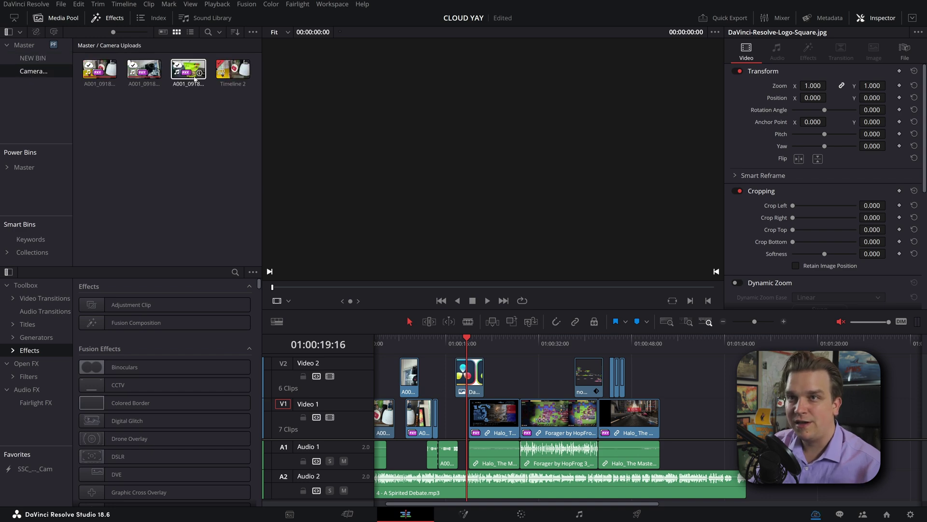
pyautogui.moveTo(188, 70); pyautogui.dragTo(520, 371)
pyautogui.moveTo(505, 341); pyautogui.dragTo(467, 363)
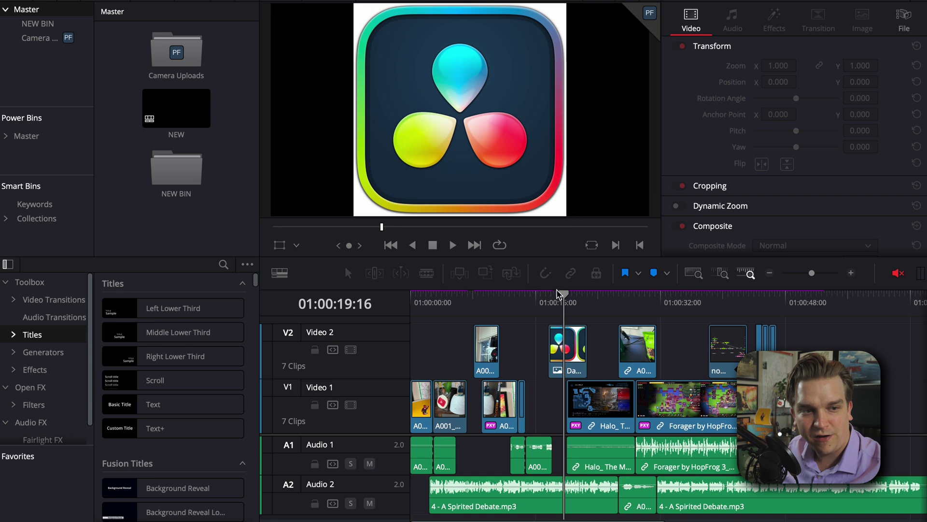
# Step: Scrub the timeline to check the synced logo edit
pyautogui.moveTo(560, 295); pyautogui.dragTo(647, 318)
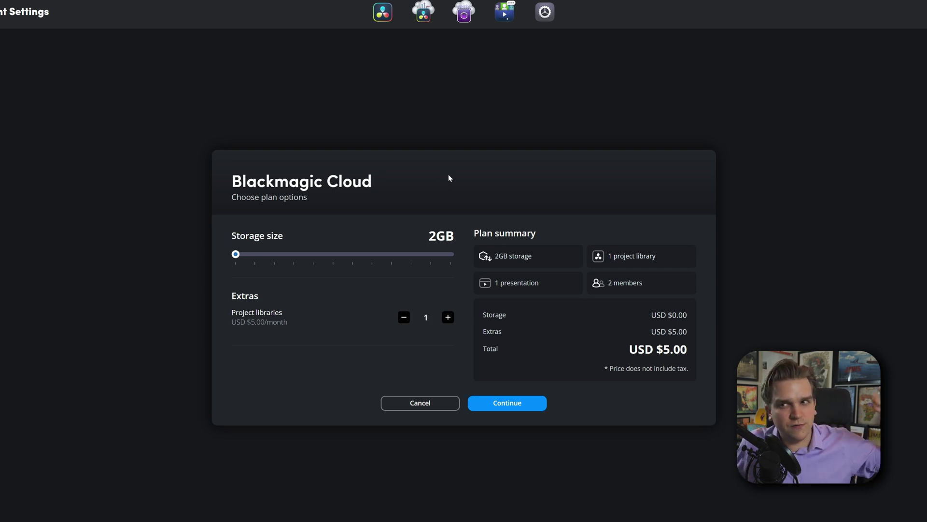
# Step: Raise the storage size slider from 500GB to the 1PB maximum, then enter 11 PB
pyautogui.moveTo(241, 258); pyautogui.dragTo(250, 258)
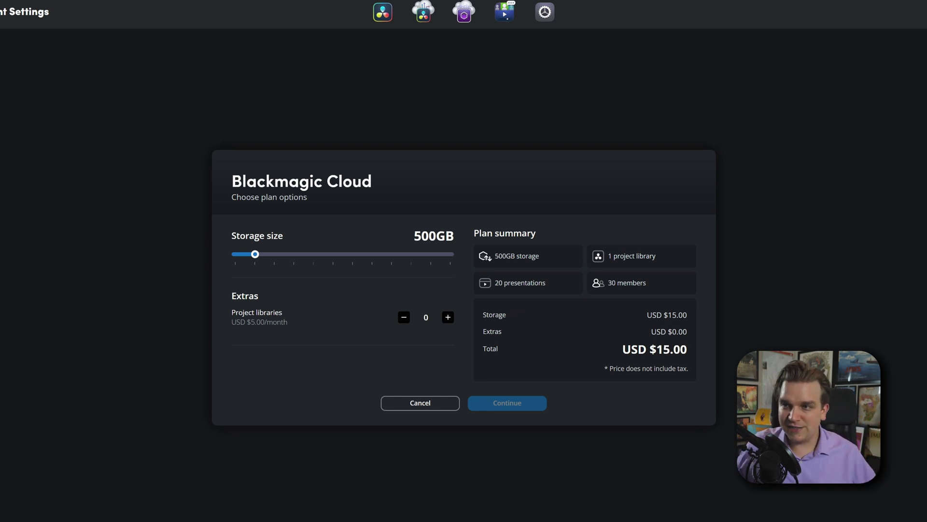
pyautogui.moveTo(255, 255); pyautogui.dragTo(584, 296)
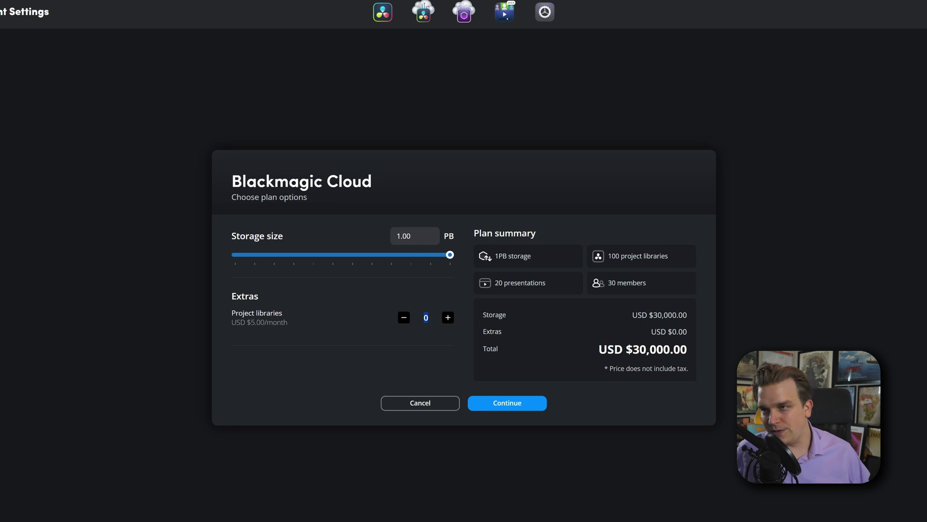
pyautogui.moveTo(404, 261)
pyautogui.write('1')
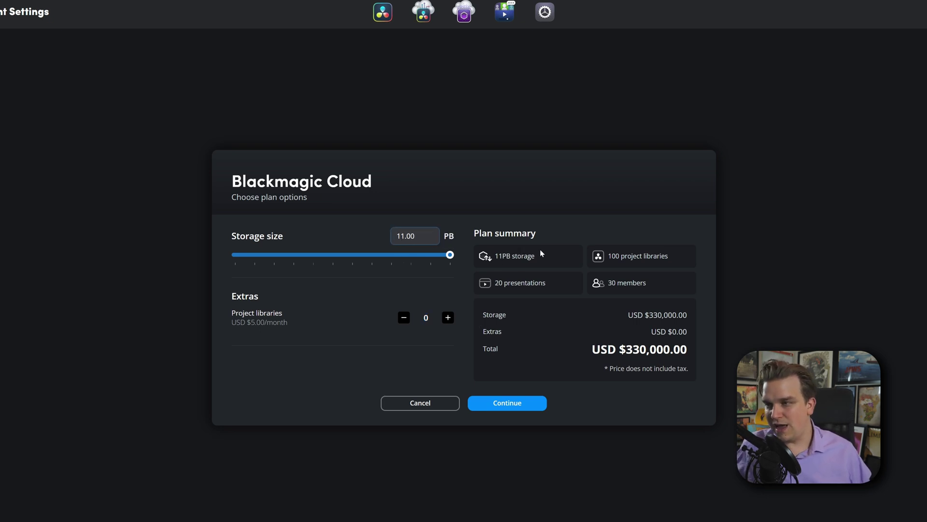